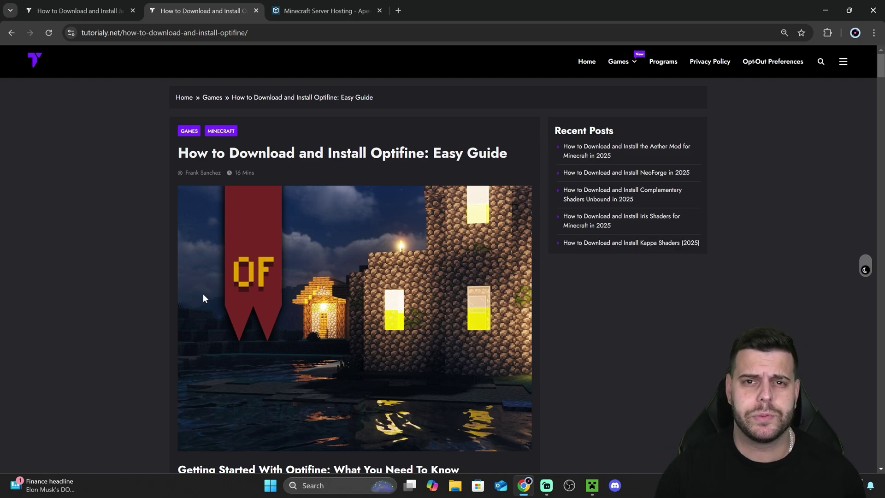
- Check the Minecraft Launcher, then return to Chrome's 'How to Download and Install Java 21' guide tab
left_click(825, 10)
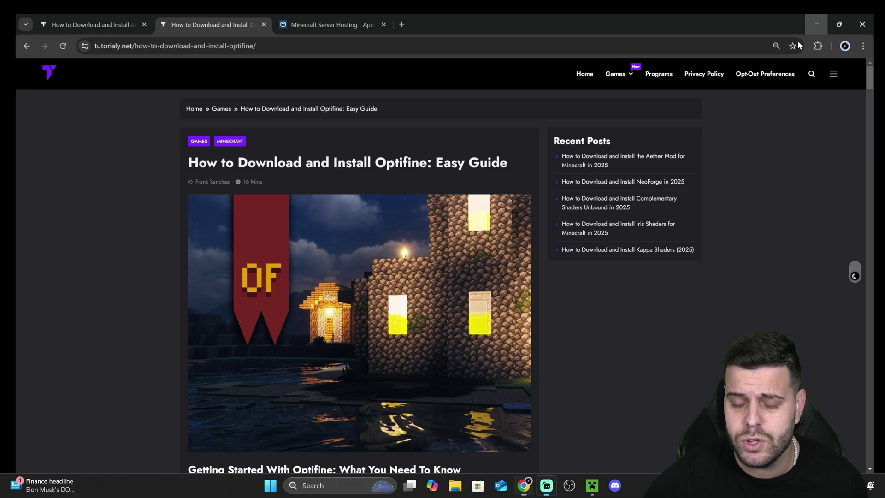
left_click(592, 486)
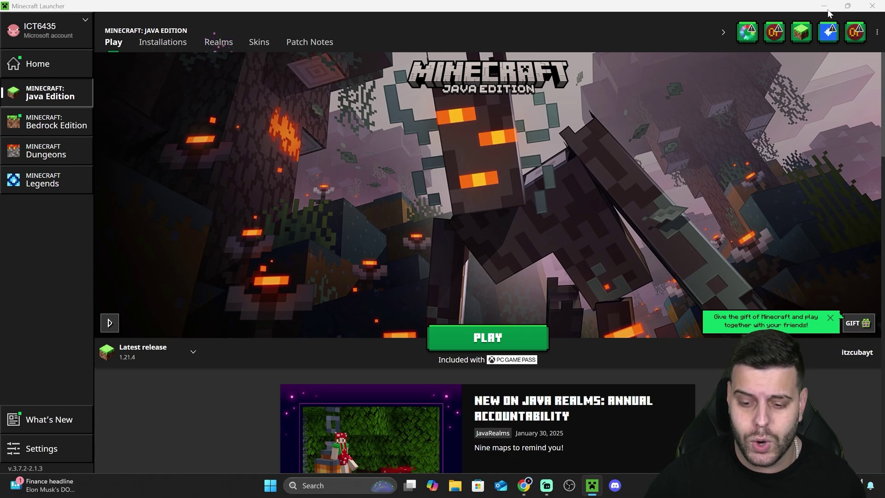
left_click(823, 6)
left_click(524, 485)
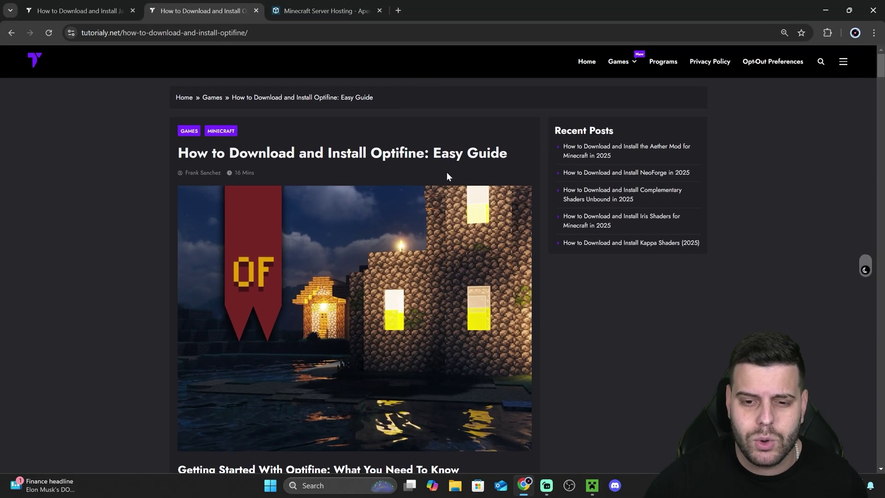
left_click(83, 12)
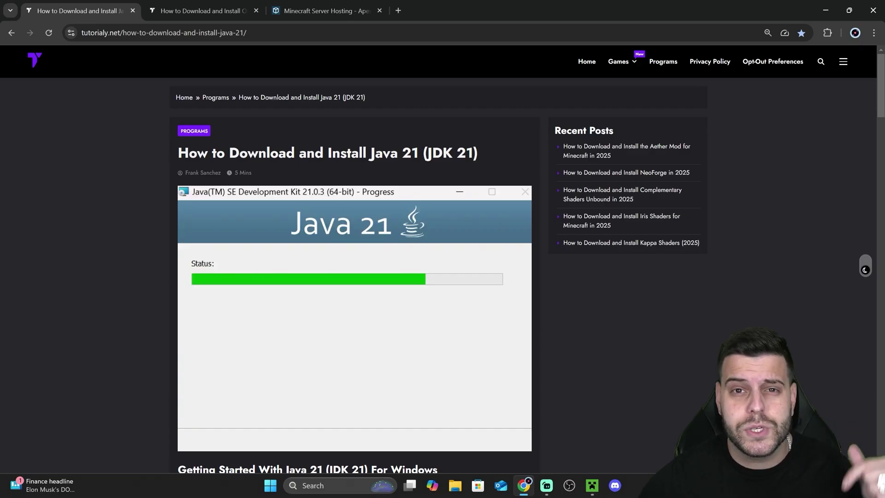
scroll(441, 145, "down", 20)
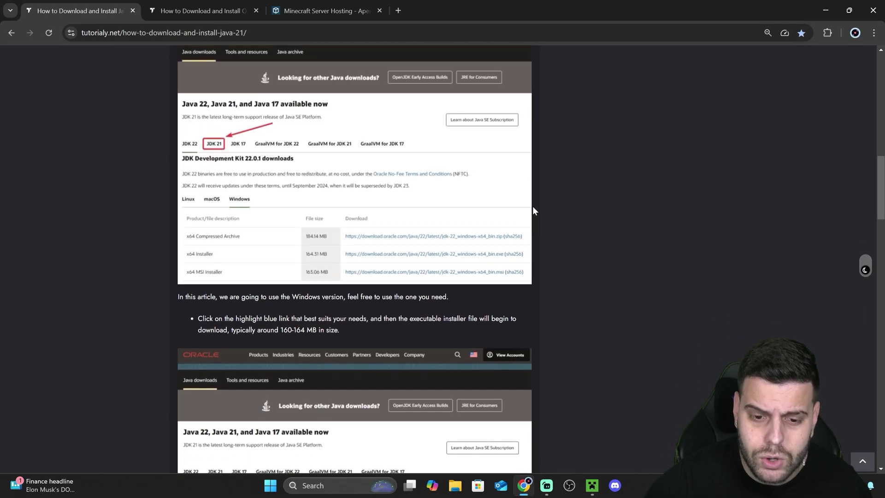
scroll(568, 209, "up", 8)
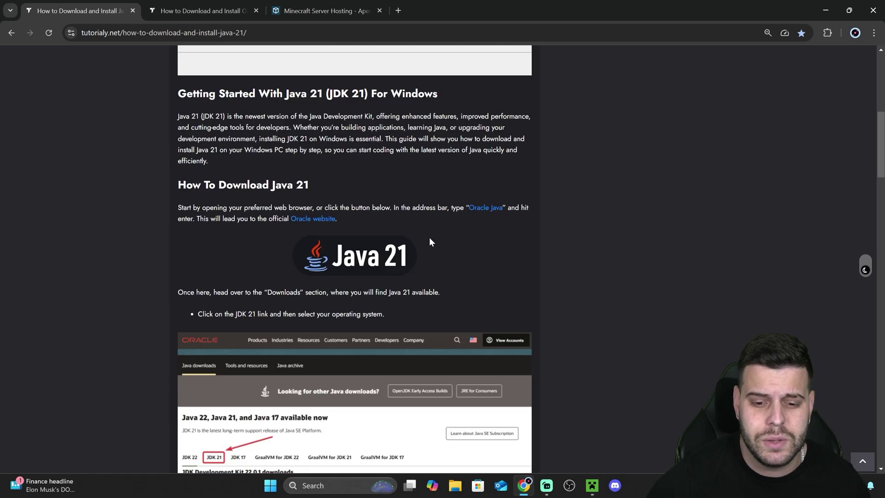
scroll(372, 172, "down", 3)
scroll(237, 253, "down", 6)
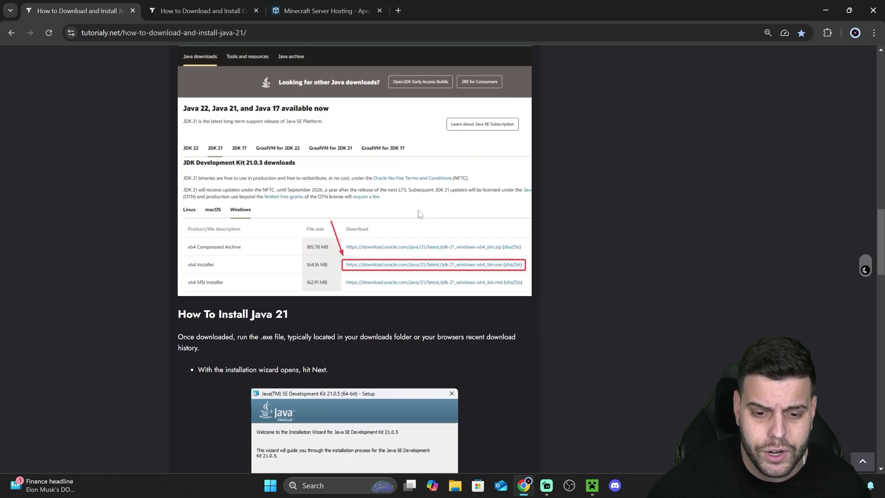
scroll(362, 246, "down", 3)
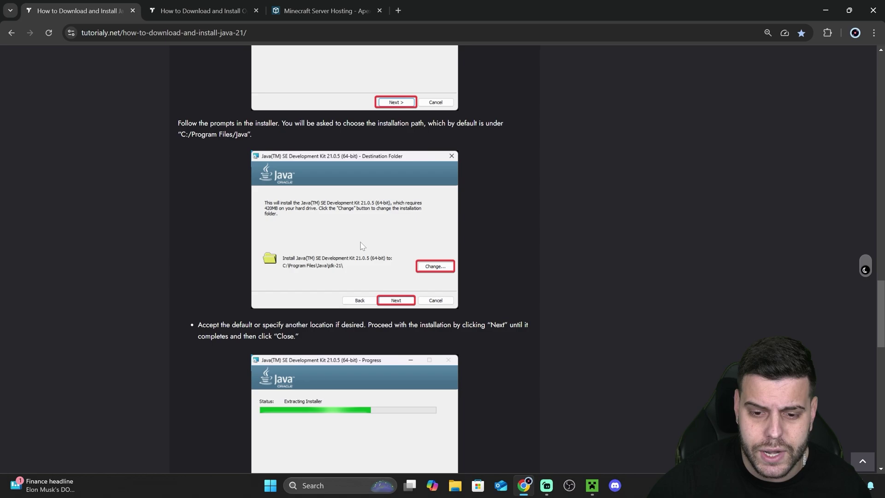
scroll(408, 299, "down", 6)
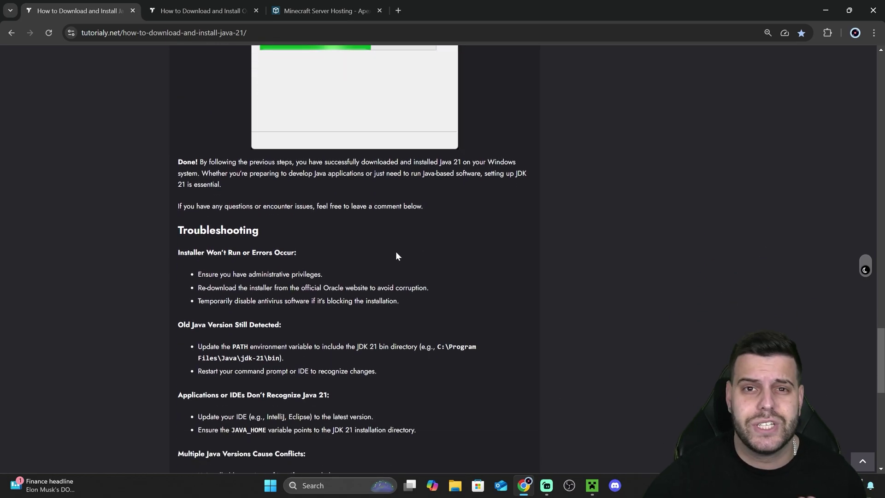
scroll(395, 251, "down", 7)
scroll(479, 256, "up", 20)
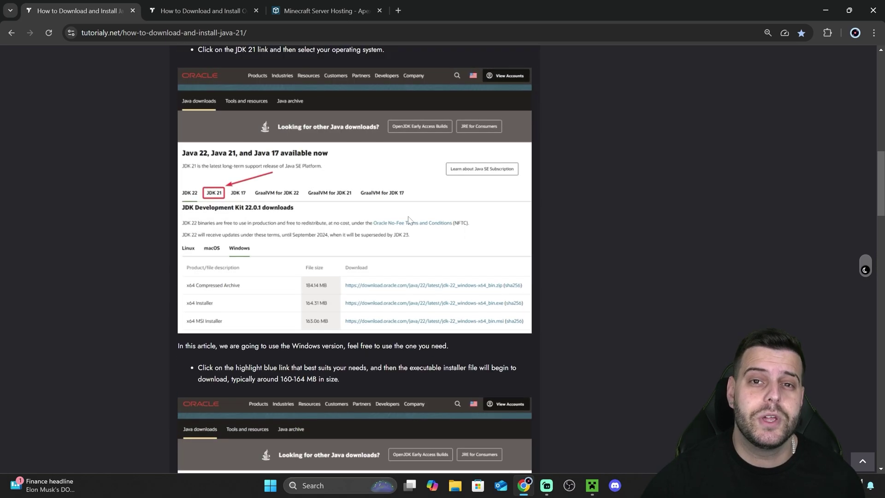
scroll(438, 251, "up", 2)
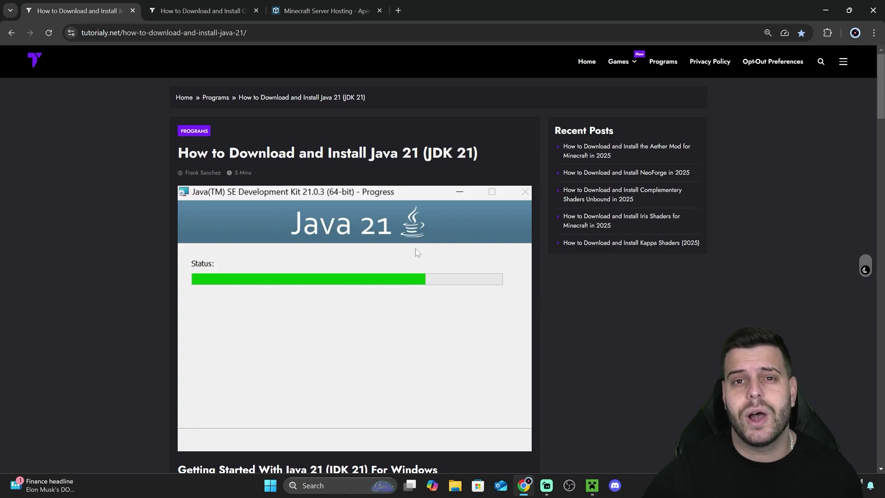
- Go back to the OptiFine guide tab and scroll to 'How To Download OptiFine Without Forge'
key("ctrl+Tab")
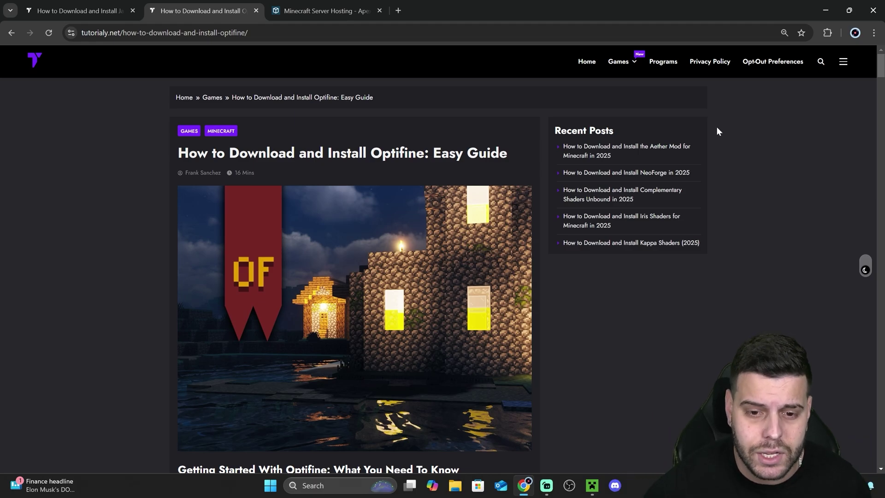
scroll(436, 148, "down", 10)
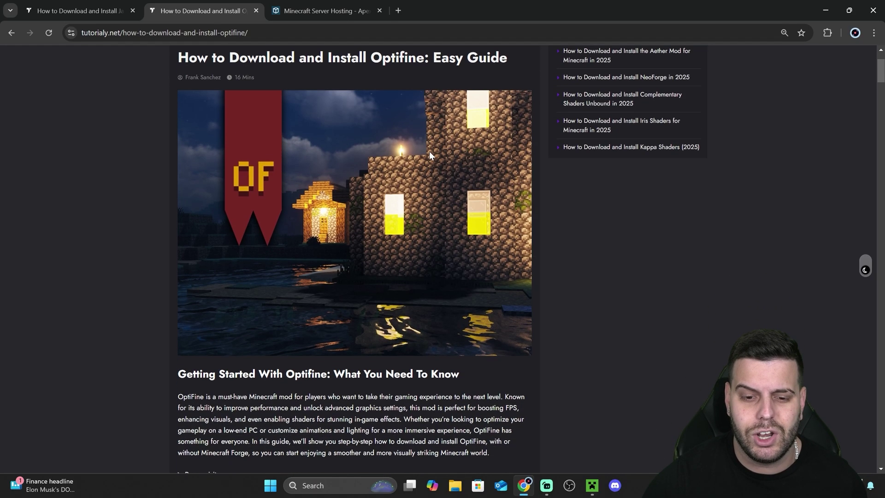
scroll(530, 180, "down", 20)
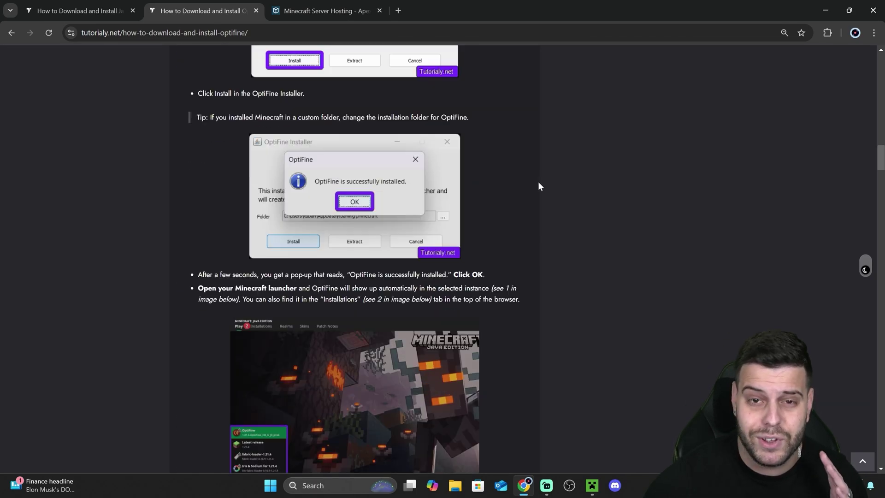
scroll(525, 182, "up", 8)
scroll(523, 191, "up", 20)
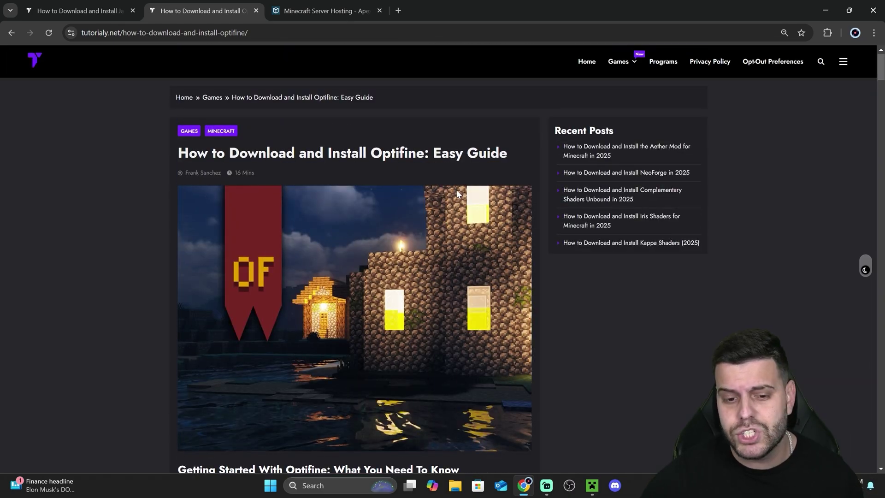
scroll(450, 197, "down", 10)
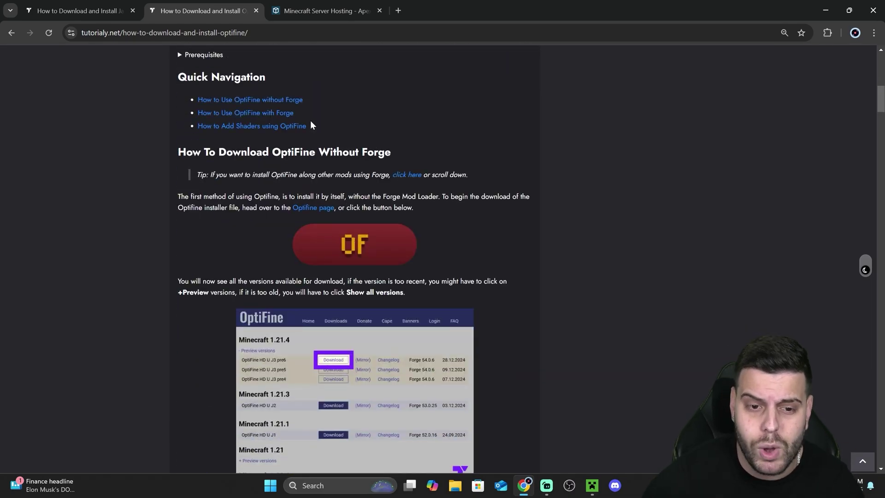
left_click(292, 114)
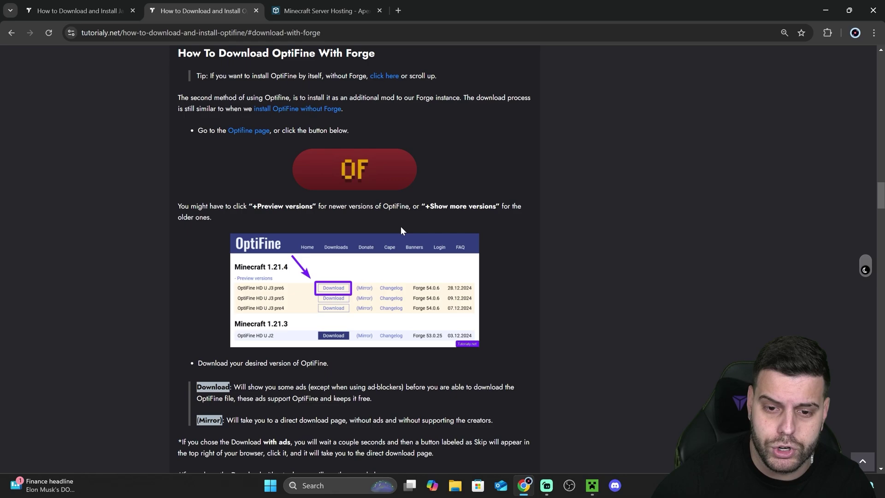
scroll(401, 231, "down", 10)
scroll(459, 235, "down", 13)
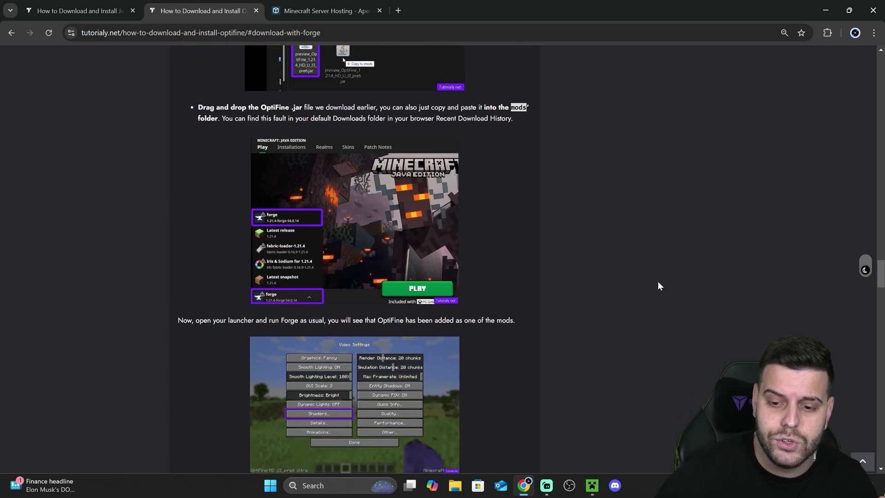
left_click(863, 461)
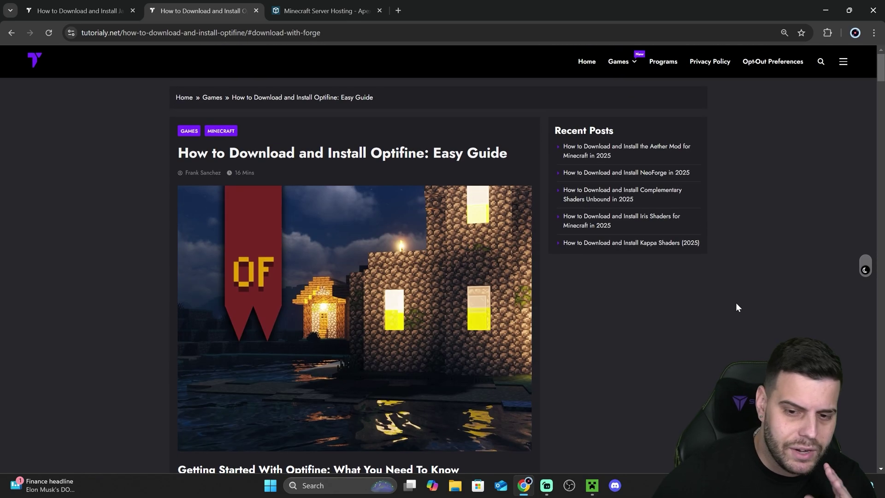
scroll(657, 296, "down", 12)
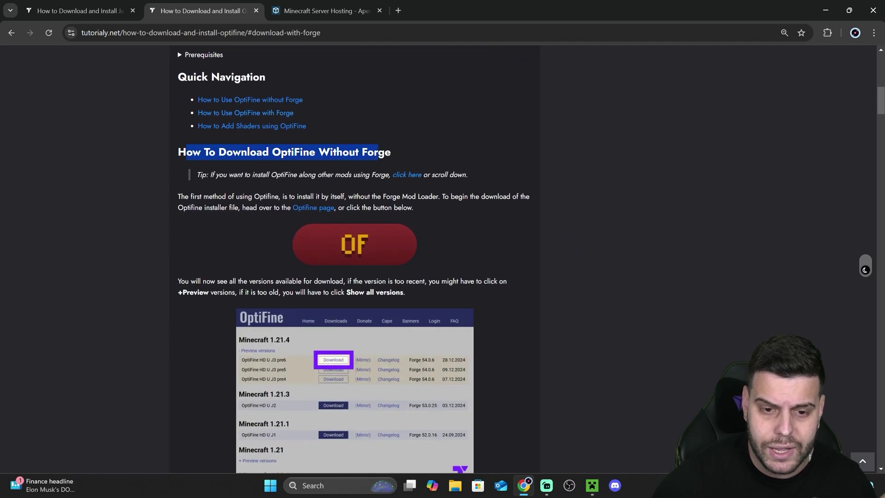
- Open OptiFine's downloads page, show all versions and locate the Minecraft 1.21.4 heading
left_click(372, 246)
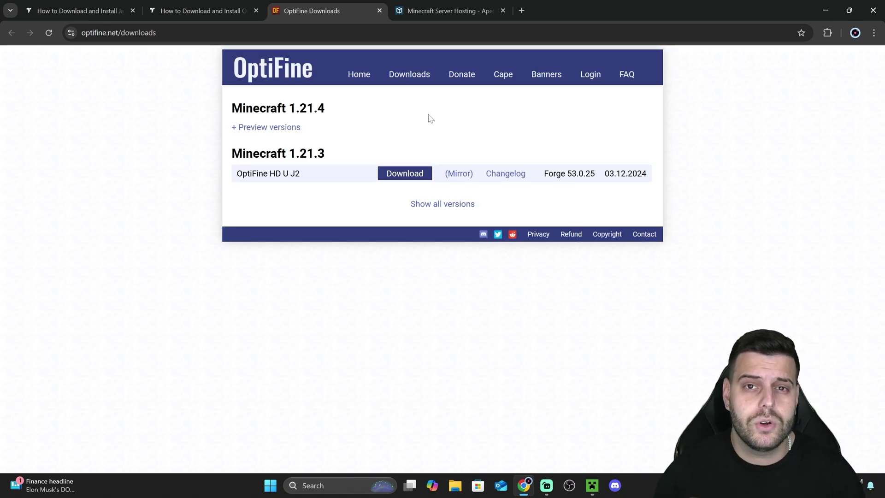
left_click(442, 204)
scroll(535, 261, "down", 4)
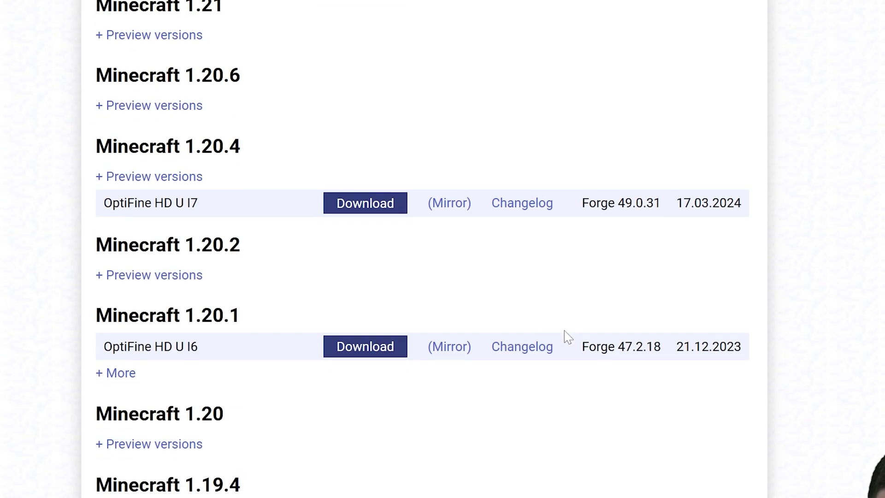
scroll(568, 336, "down", 15)
scroll(797, 353, "up", 12)
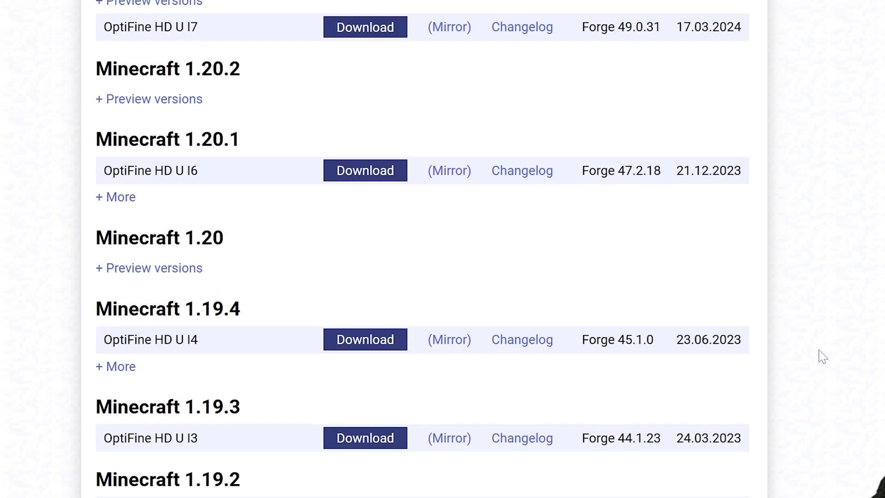
scroll(438, 216, "up", 10)
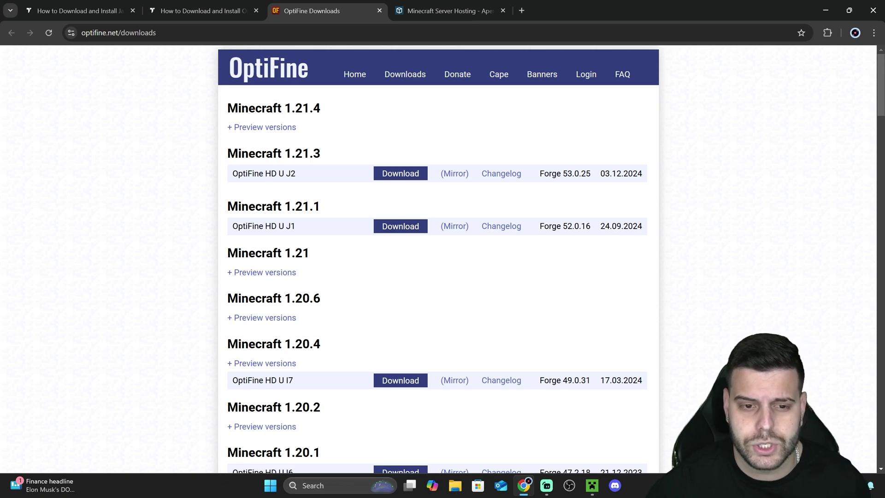
left_click_drag(320, 108, 267, 108)
left_click(336, 115)
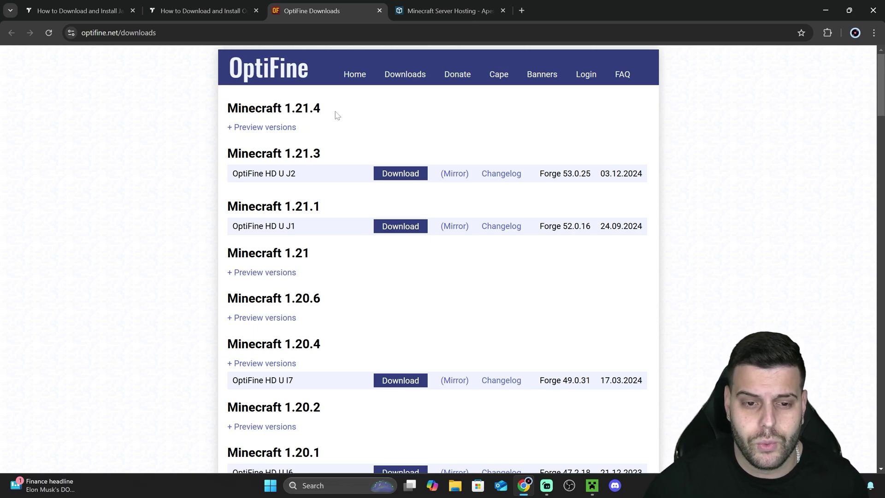
left_click_drag(320, 108, 276, 108)
left_click(277, 108)
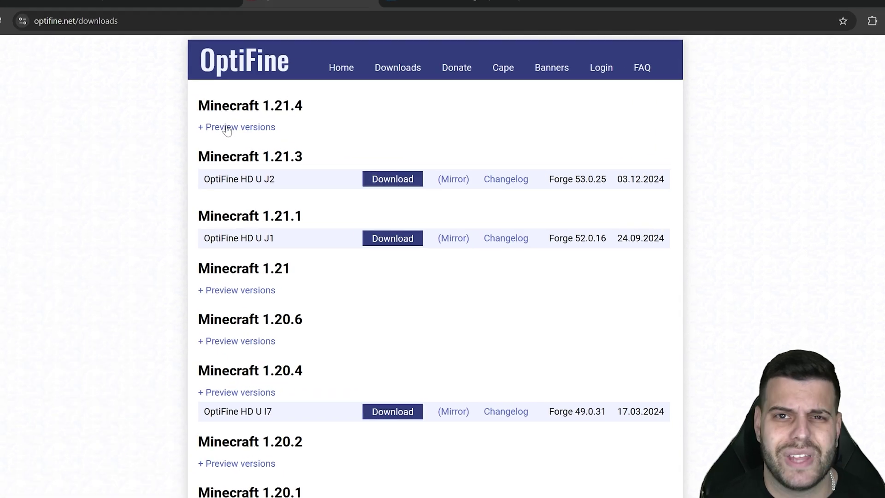
- Expand the 1.21.4 preview versions and download OptiFine HD U J3 pre12
left_click(261, 128)
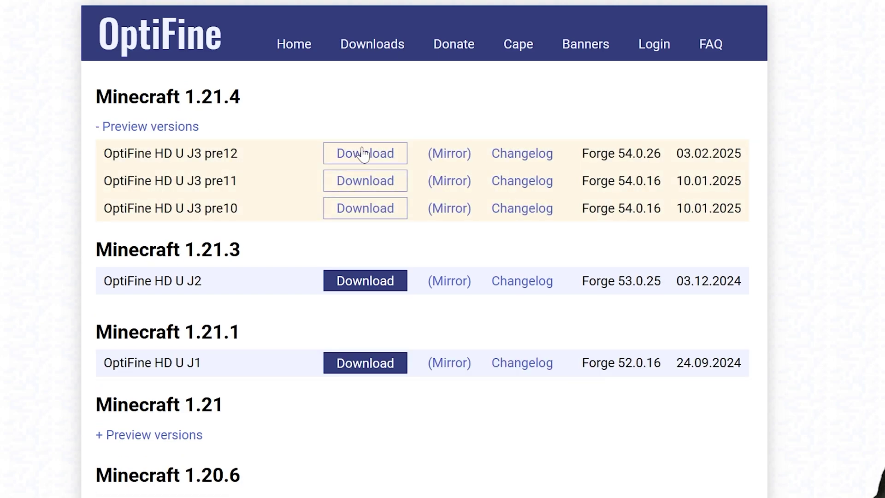
left_click(183, 129)
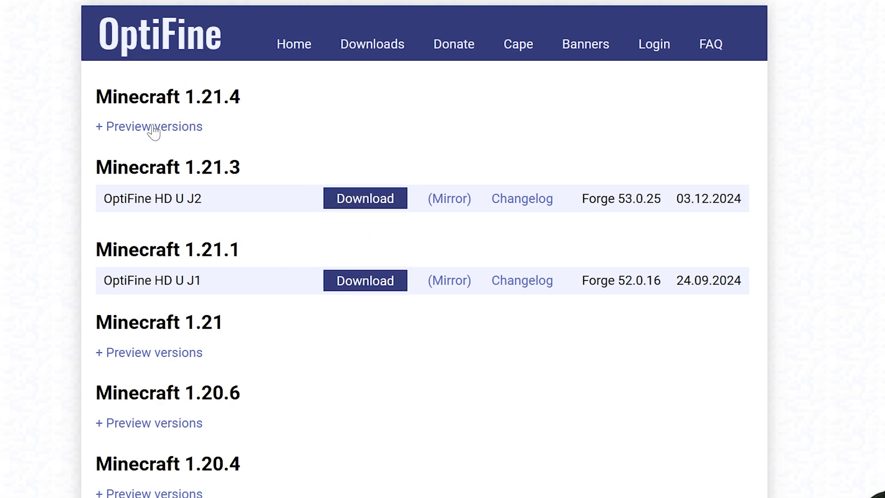
left_click(130, 129)
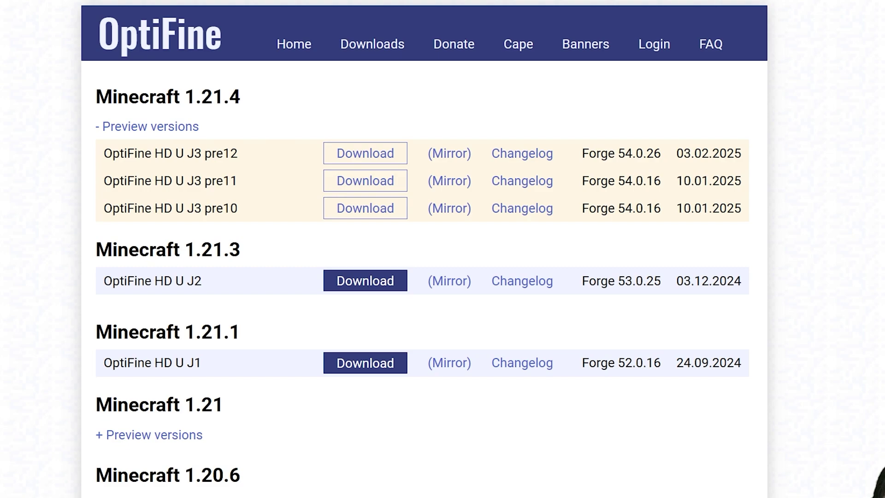
left_click(364, 153)
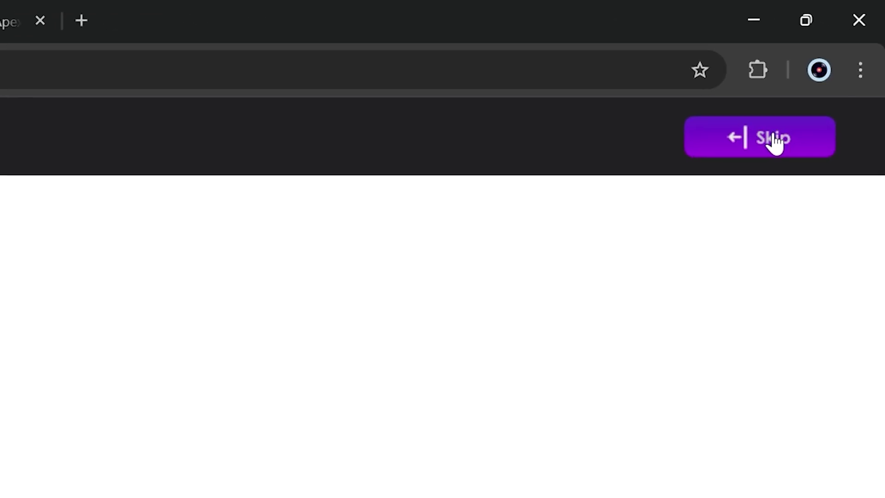
- Skip the AdFoc.us page and download the OptiFine 1.21.4 HD U J3 pre12 file
left_click(767, 159)
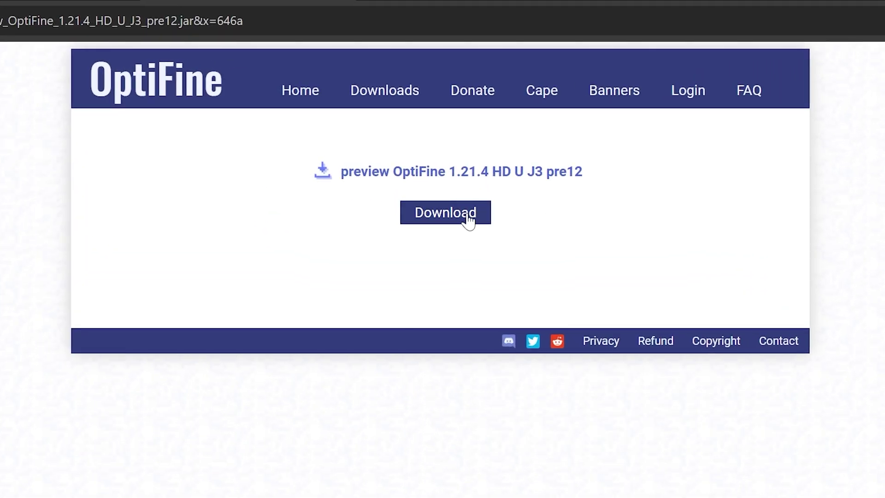
left_click(474, 214)
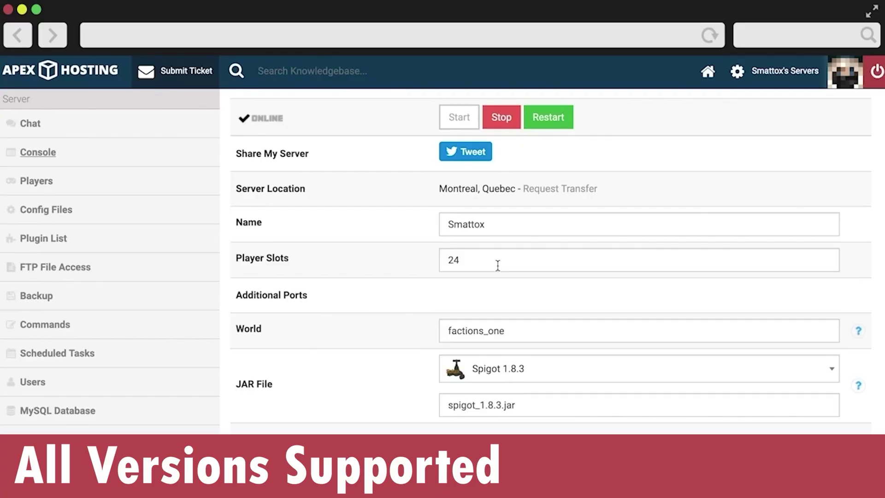
- Switch the Apex Hosting demo's server jar to Spigot 1.8.8 and browse the plans
left_click(612, 366)
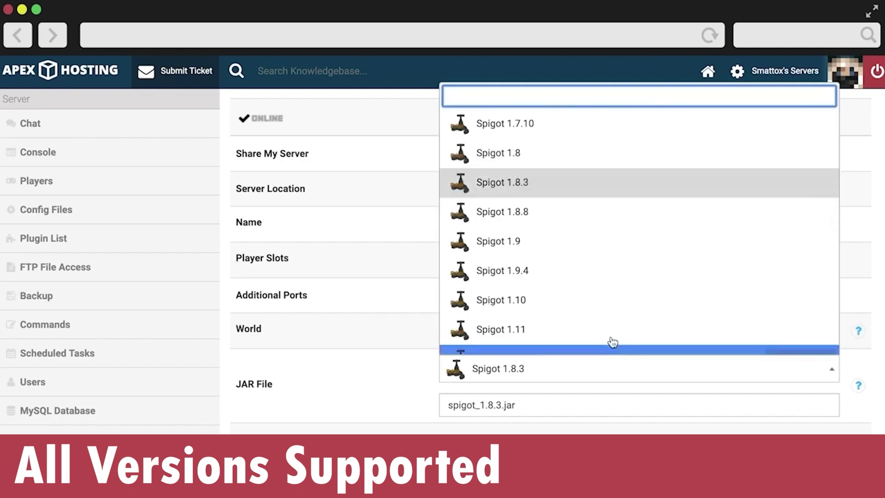
left_click(600, 219)
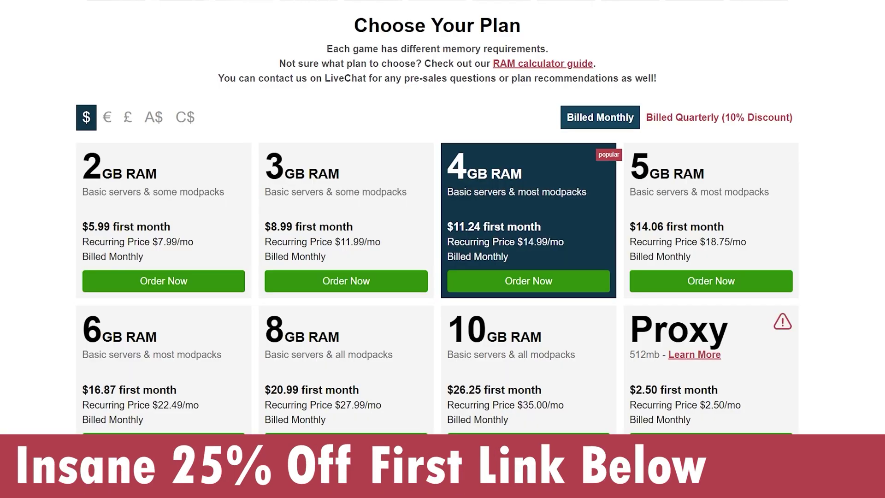
scroll(1, 155, "down", 2)
scroll(1, 154, "up", 2)
scroll(436, 217, "down", 1)
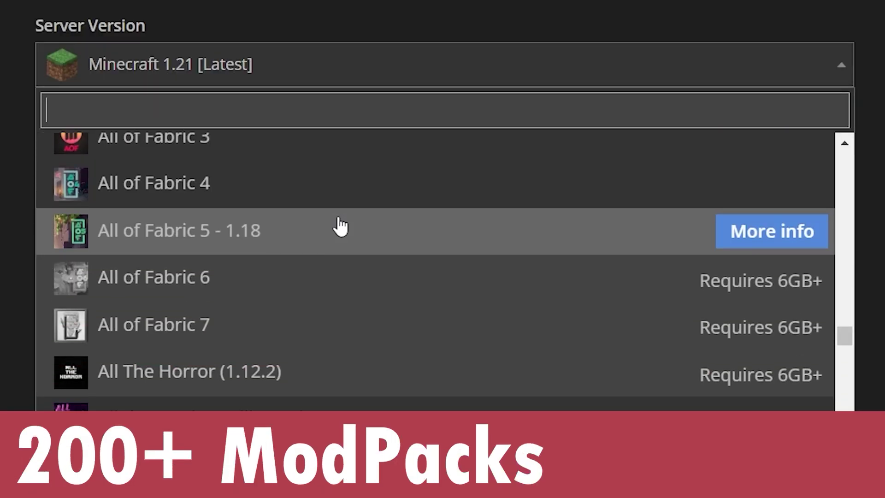
scroll(336, 223, "down", 10)
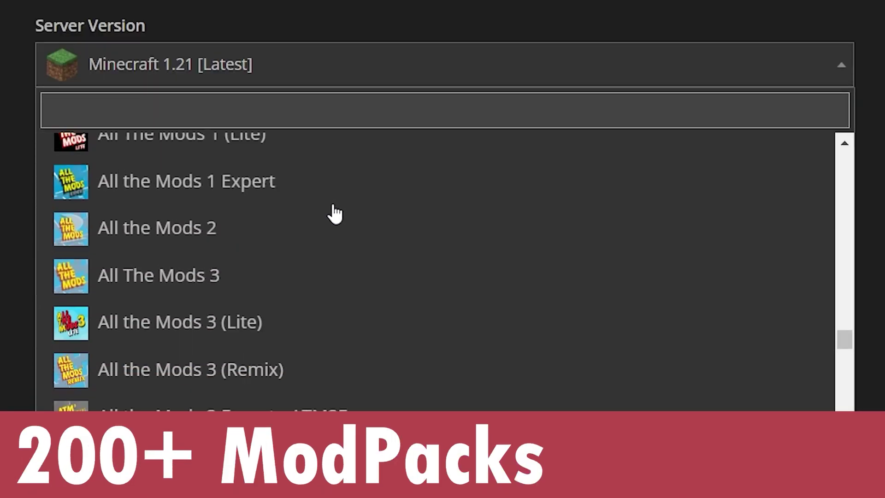
scroll(336, 211, "down", 9)
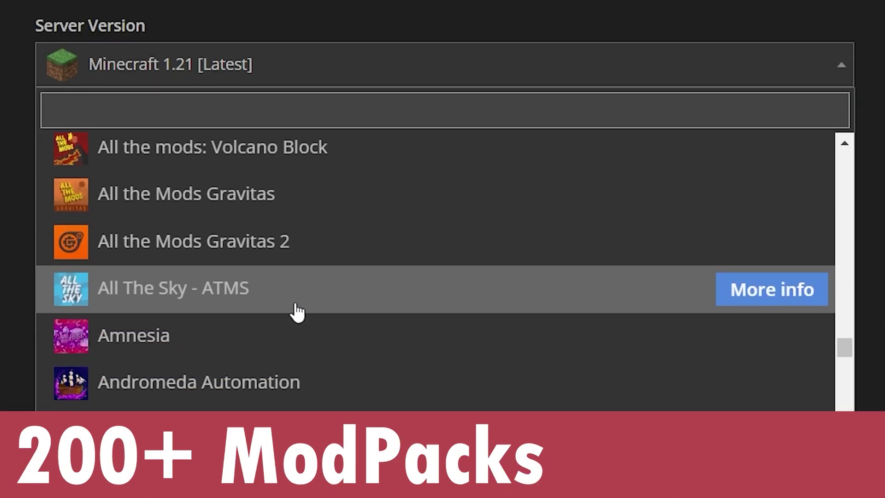
scroll(340, 226, "up", 15)
scroll(340, 226, "down", 10)
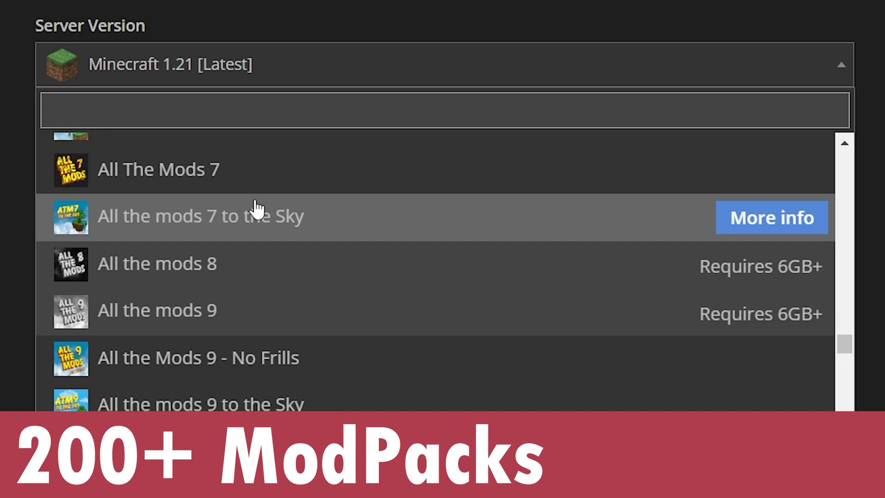
- Copy the demo server address, add it as a new multiplayer server, and join it
left_click(468, 299)
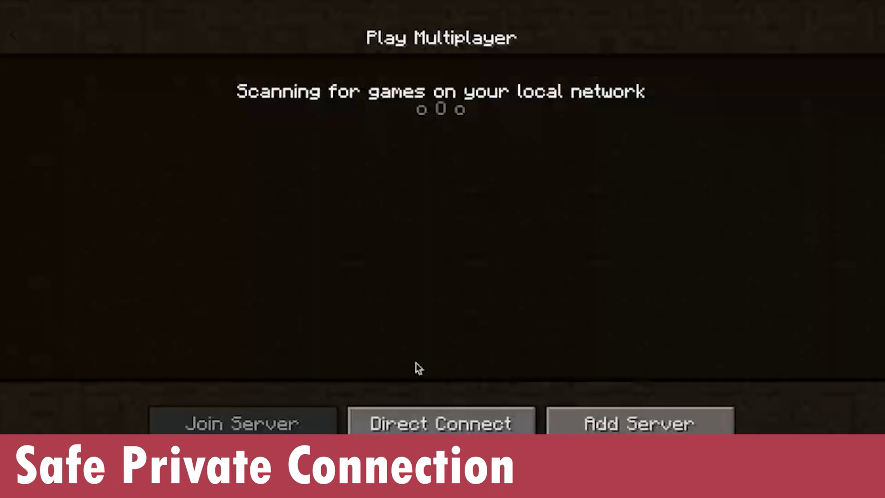
left_click(584, 423)
left_click(520, 225)
key("ctrl+v")
left_click(494, 350)
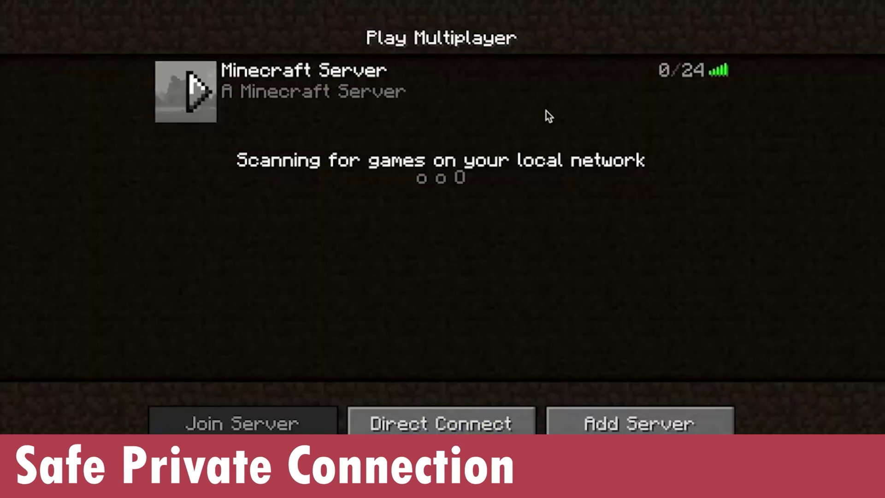
double_click(553, 85)
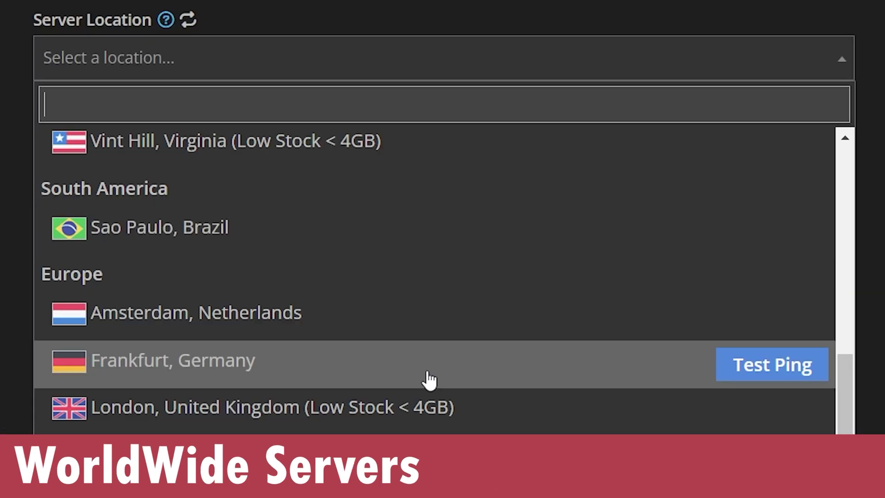
scroll(428, 380, "up", 6)
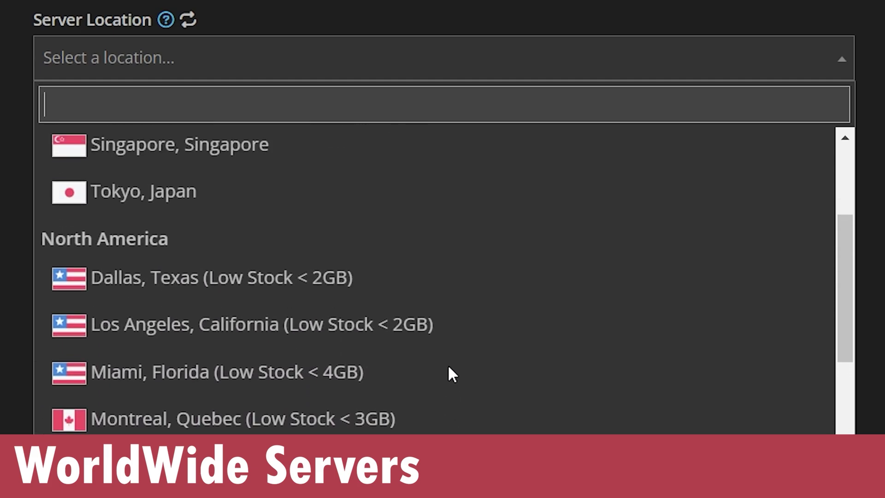
scroll(468, 298, "up", 8)
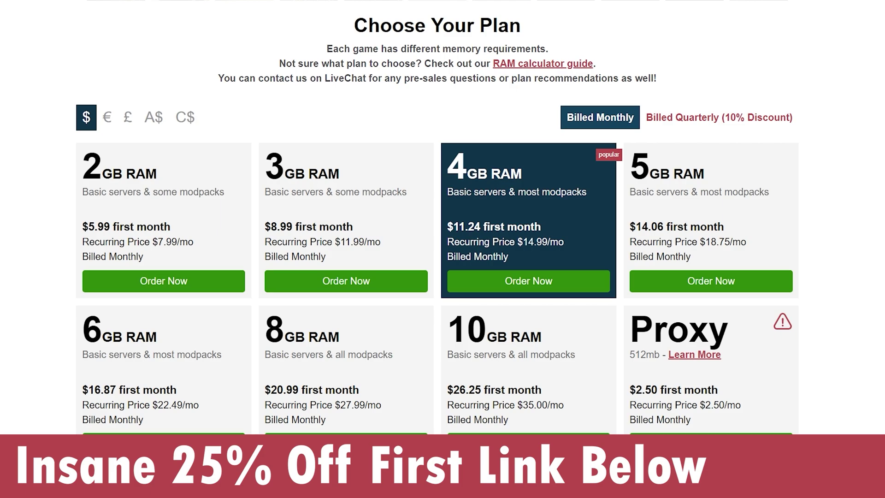
- Close the Apex Hosting page and unmaximize the Chrome window
scroll(437, 217, "down", 2)
scroll(436, 217, "up", 2)
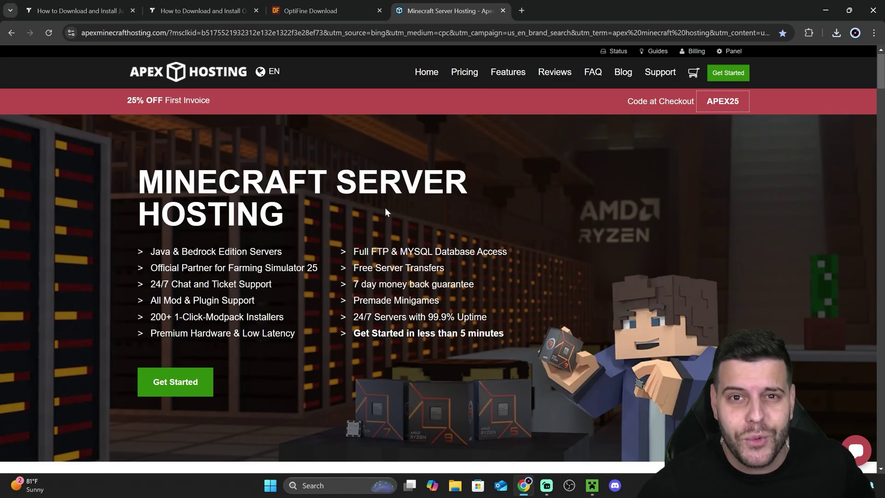
left_click(503, 10)
left_click_drag(656, 8, 415, 166)
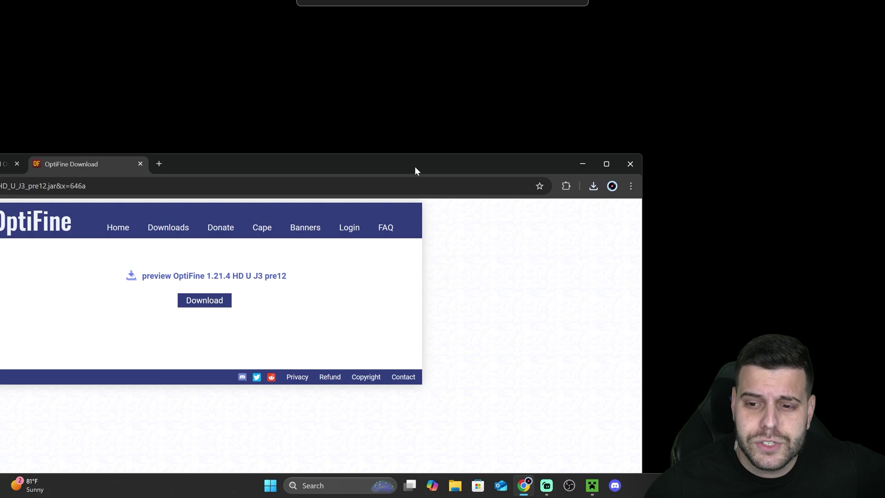
- Drag the downloaded OptiFine jar from Chrome's downloads onto the desktop and minimize the browser
left_click(592, 187)
left_click_drag(493, 239, 389, 177)
left_click(582, 164)
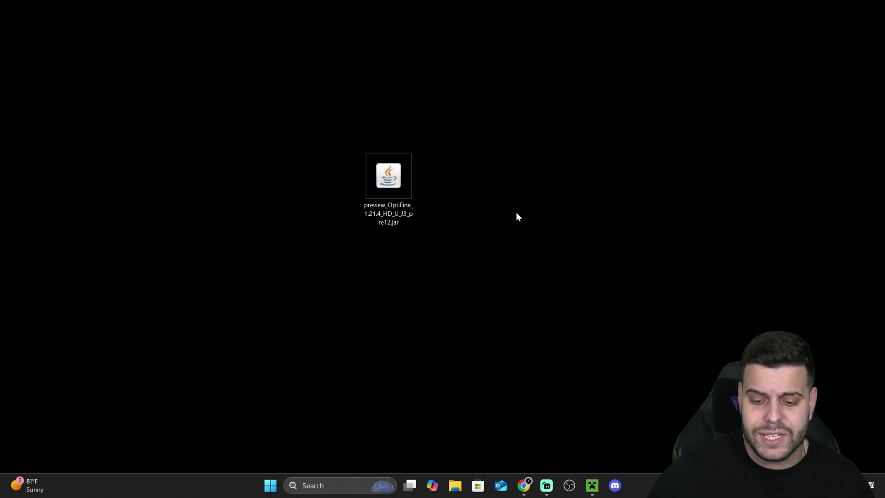
mouse_move(591, 485)
left_click(595, 426)
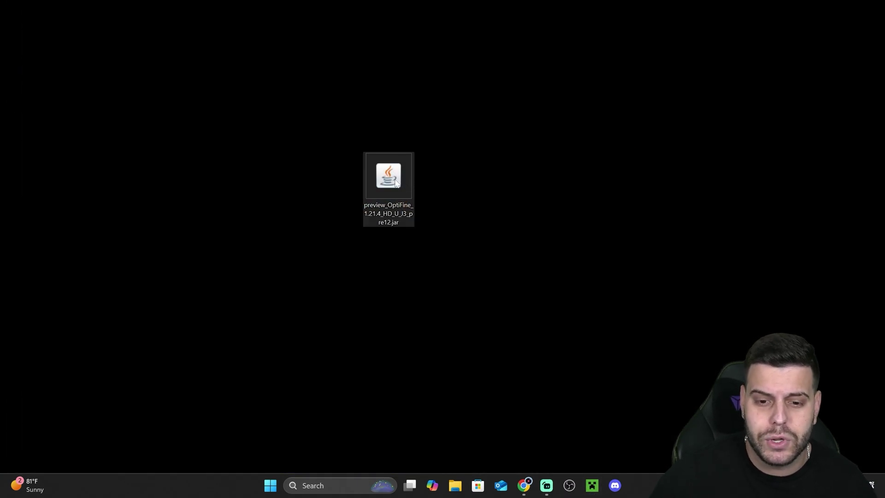
- Run the OptiFine installer jar and confirm the successful installation message
double_click(399, 186)
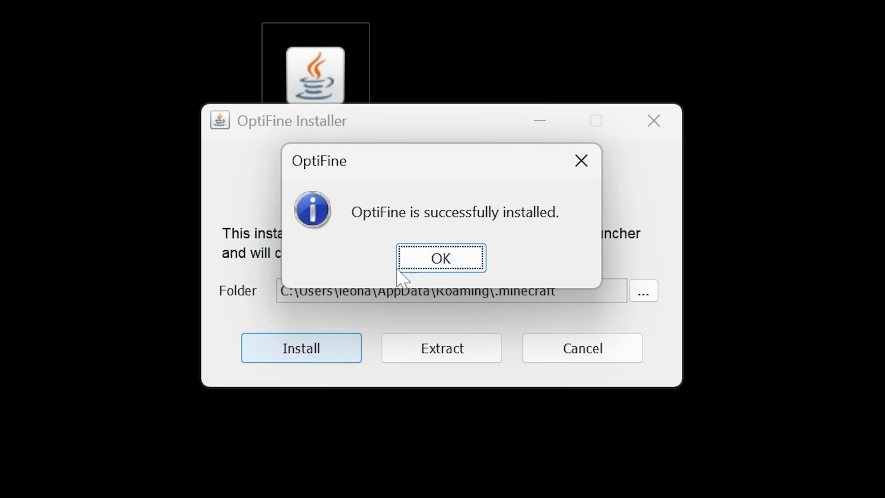
left_click(441, 259)
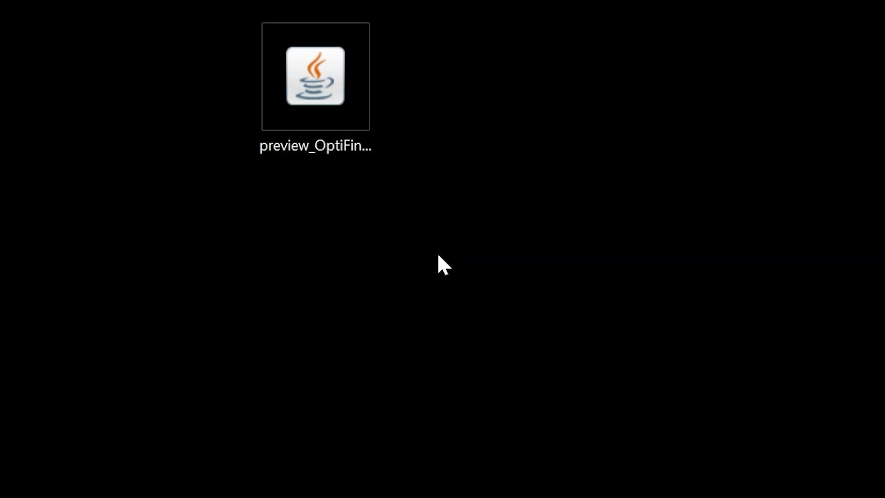
left_click_drag(609, 1, 235, 155)
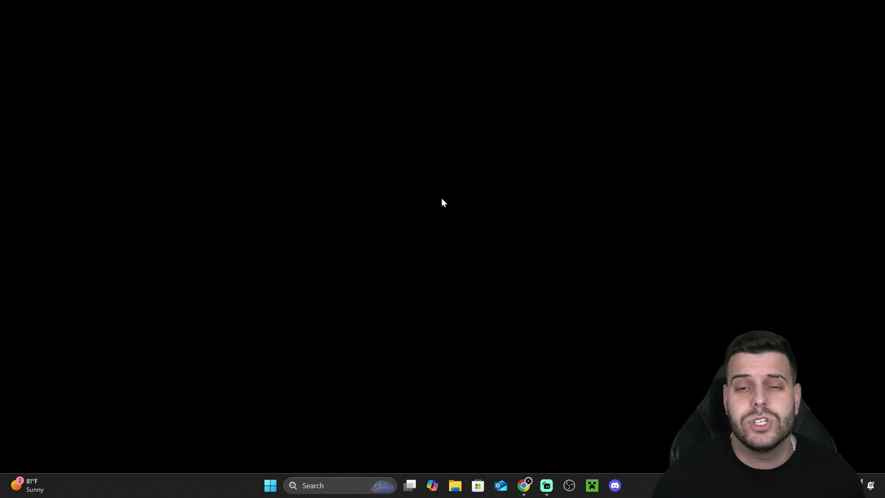
- Open the Minecraft Launcher and dismiss the account-mismatch warning
left_click(592, 485)
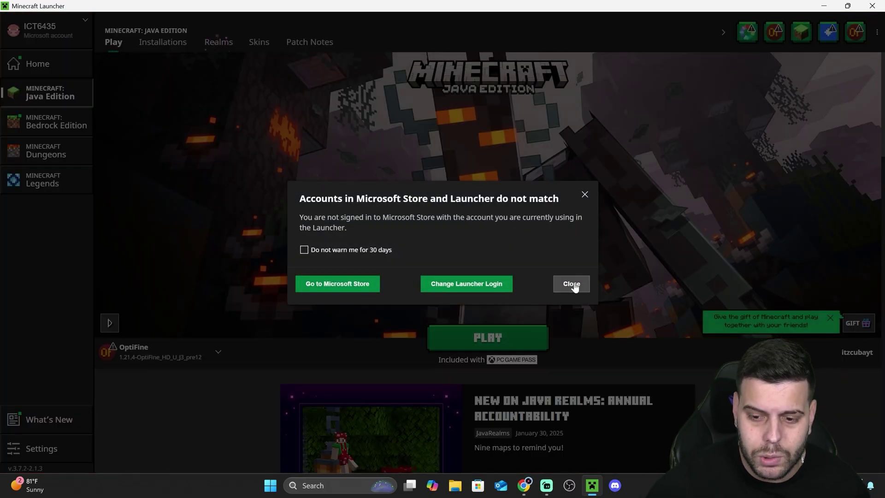
left_click(572, 283)
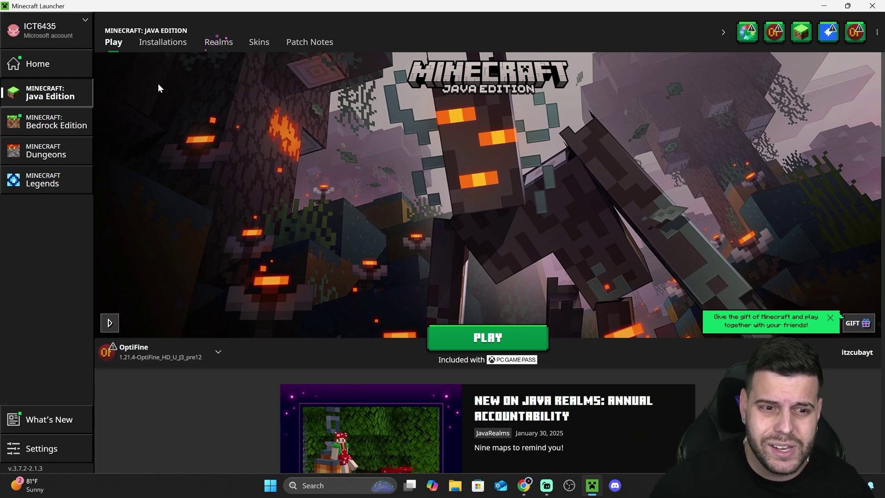
- Open the Installations list and toggle the modded-installations filter off and back on
left_click(167, 46)
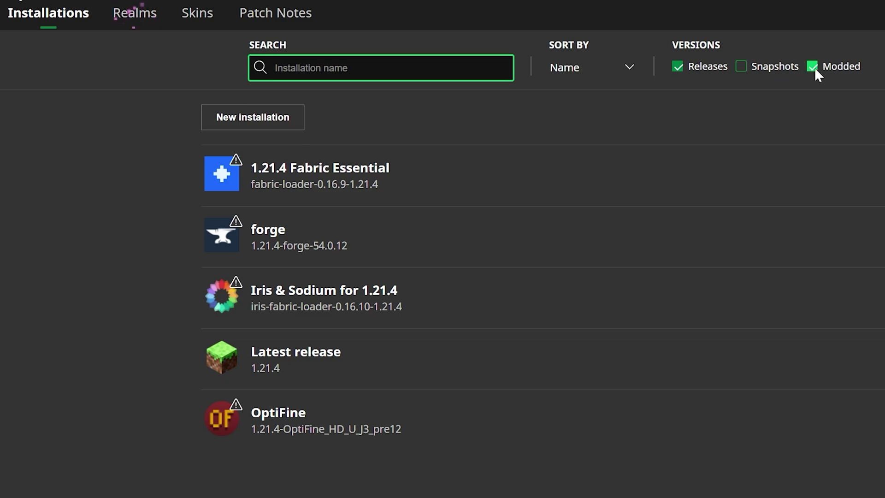
left_click(813, 67)
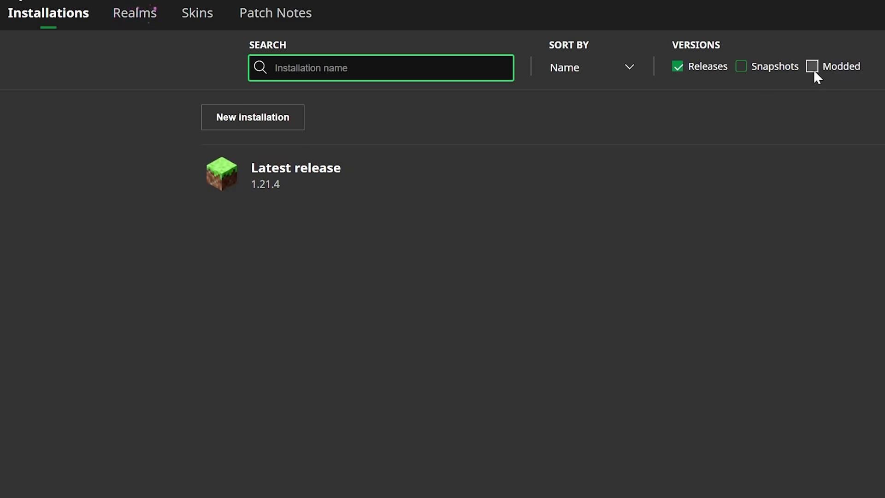
left_click(813, 68)
left_click(819, 67)
left_click(818, 67)
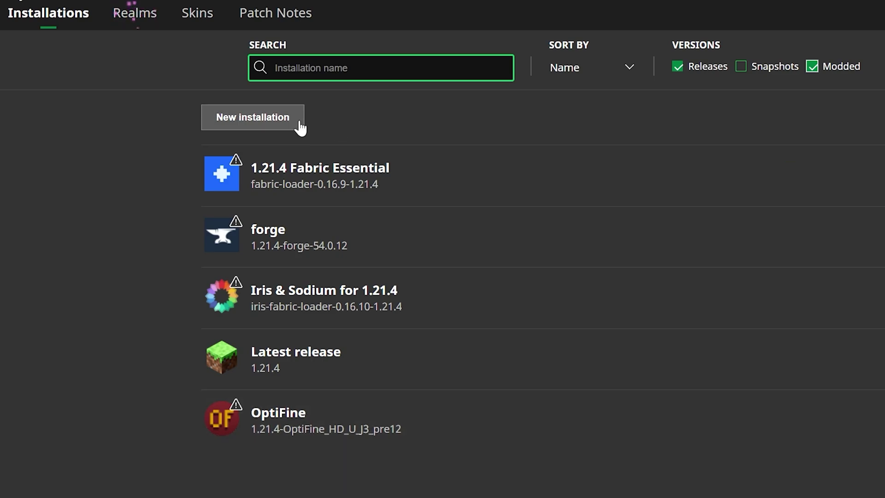
- Create a new installation named OptiFine using version 1.21.4-OptiFine_HD_U_J3_pre12
left_click(299, 120)
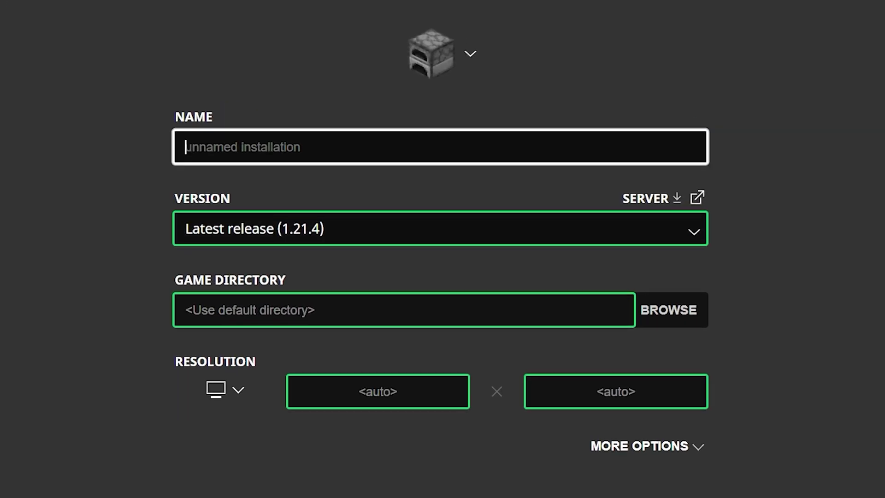
left_click(186, 229)
type("o")
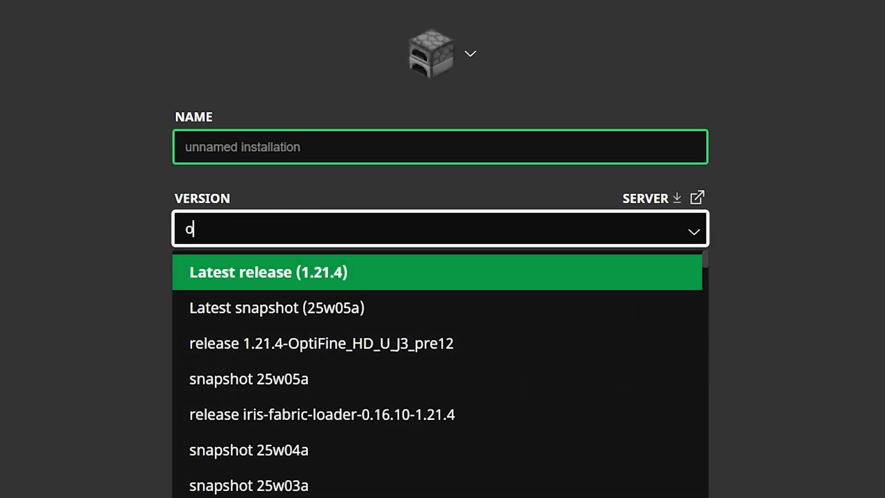
type("pti")
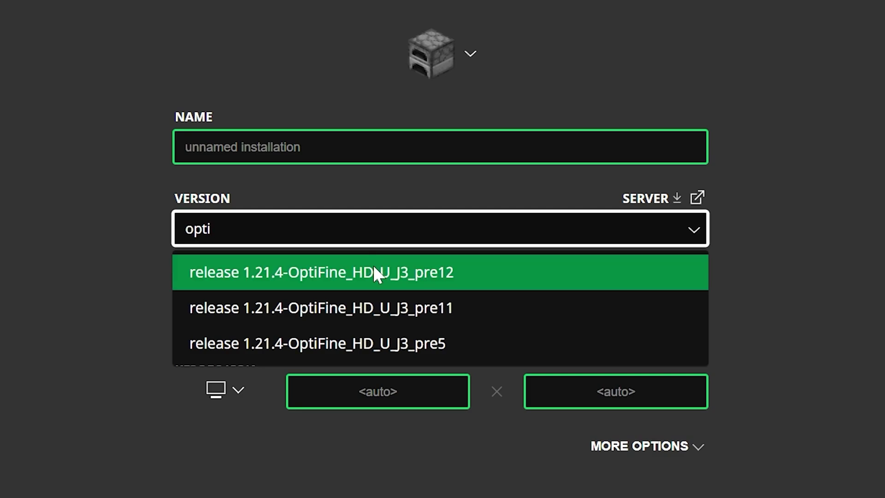
left_click(257, 277)
left_click(185, 147)
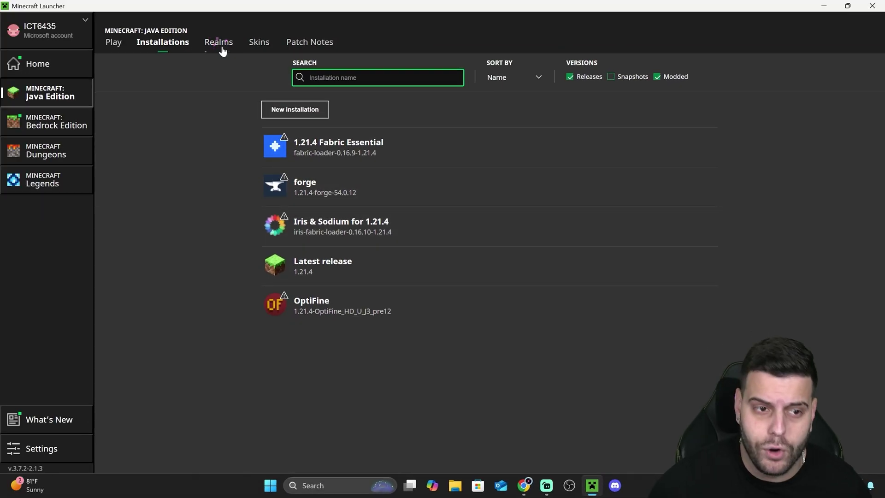
left_click(114, 42)
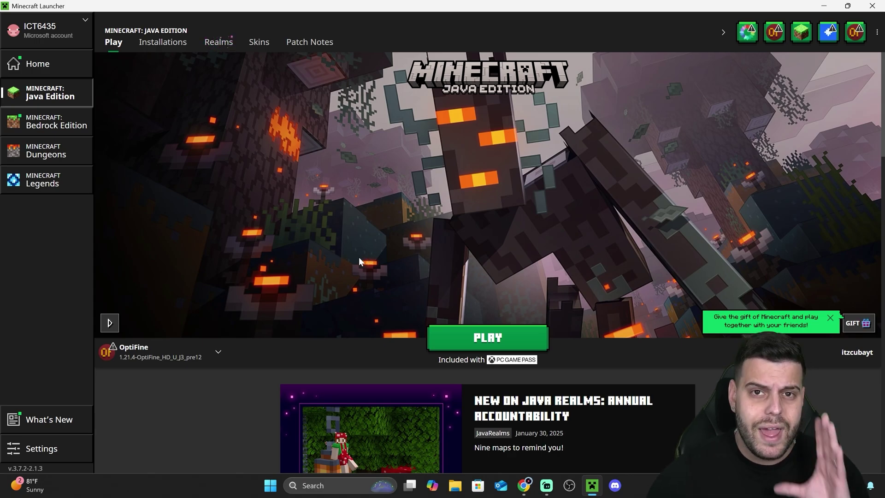
- Play the OptiFine installation, ticking 'I understand the risks' to confirm the modded launch
left_click(486, 337)
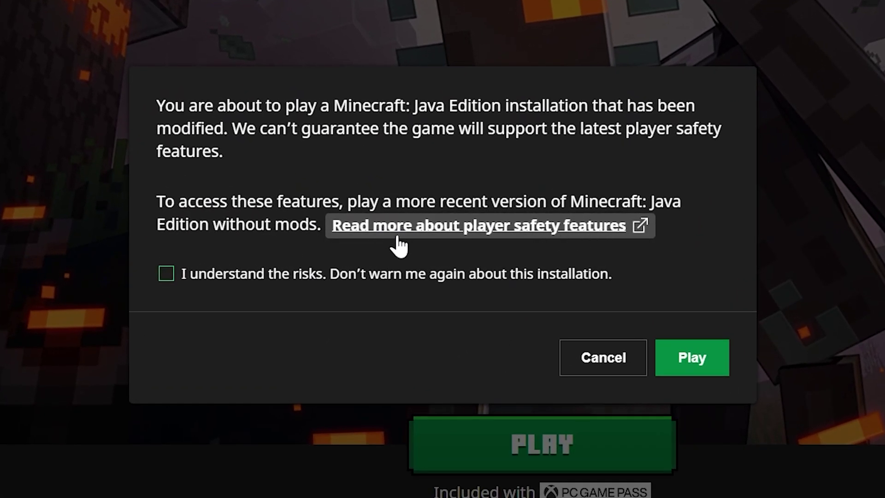
left_click(233, 275)
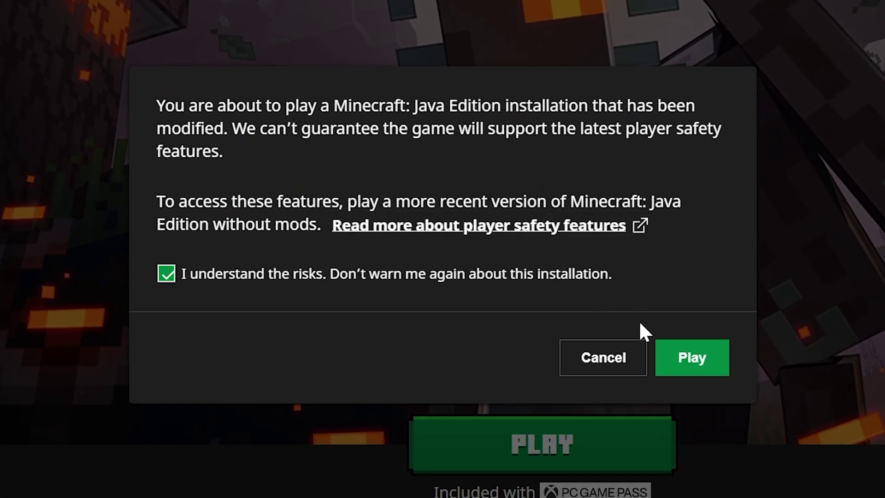
left_click(687, 359)
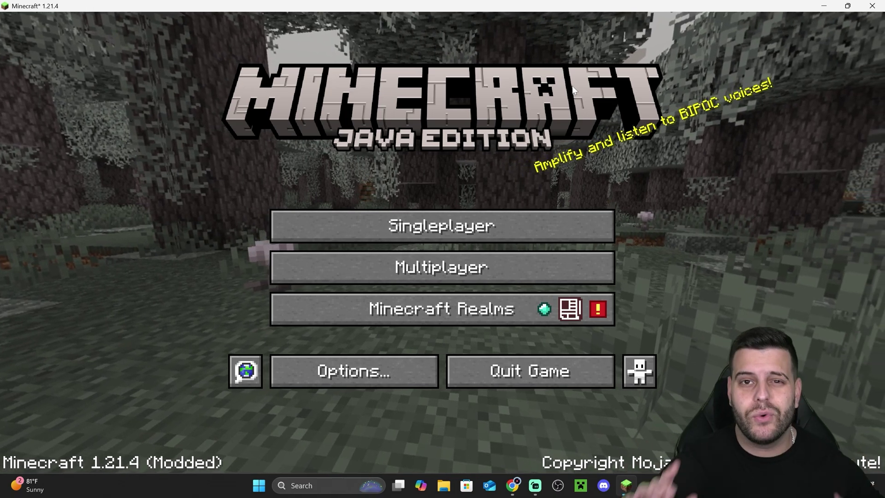
- Check Options > Video Settings, then load the first New World from Singleplayer
left_click(378, 364)
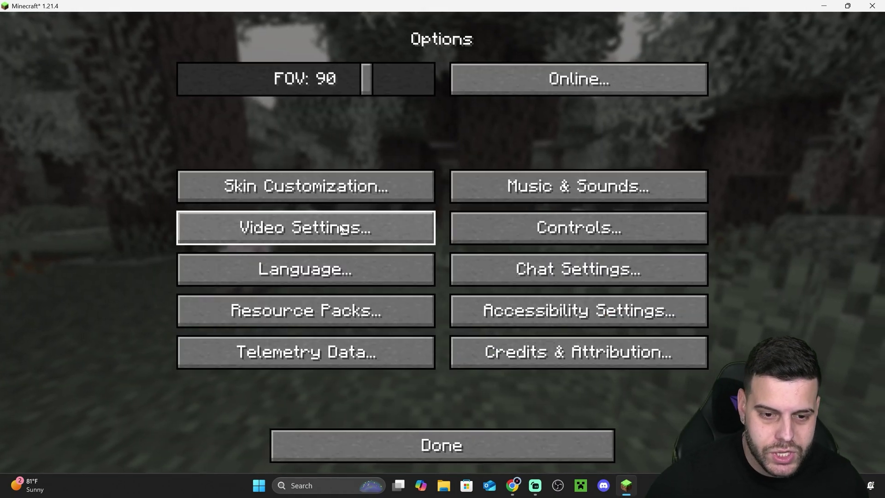
left_click(318, 228)
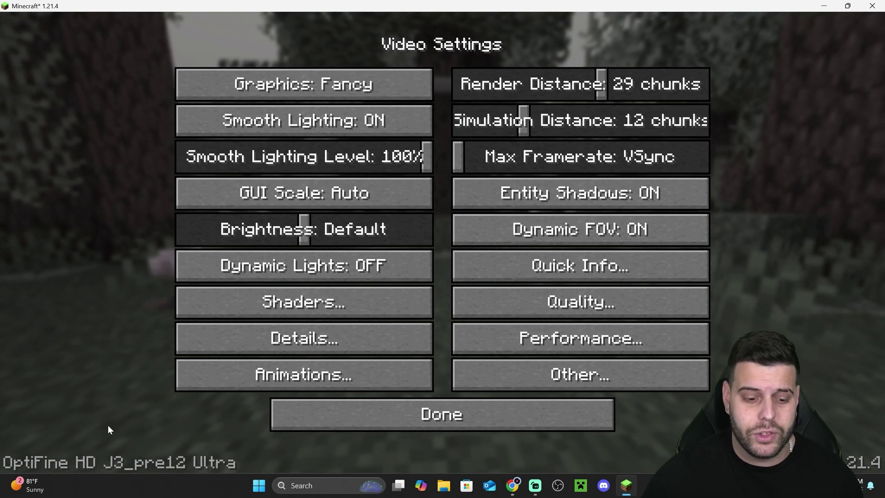
left_click(396, 424)
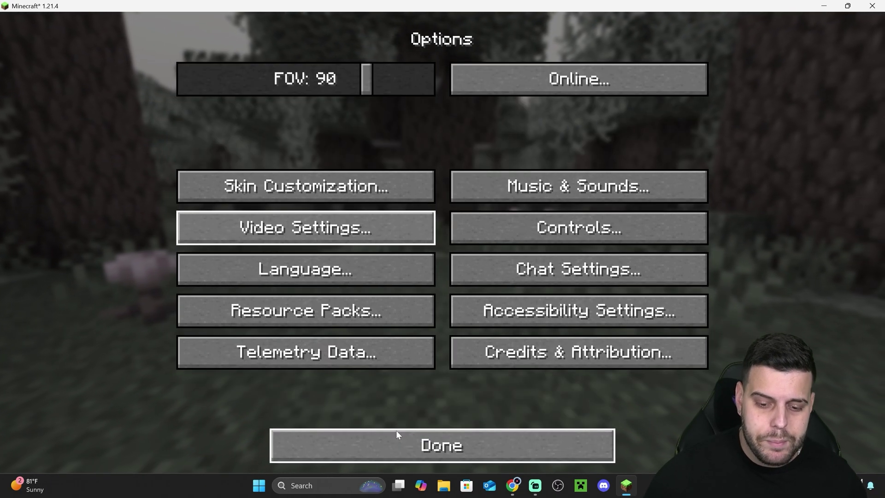
left_click(429, 436)
left_click(454, 223)
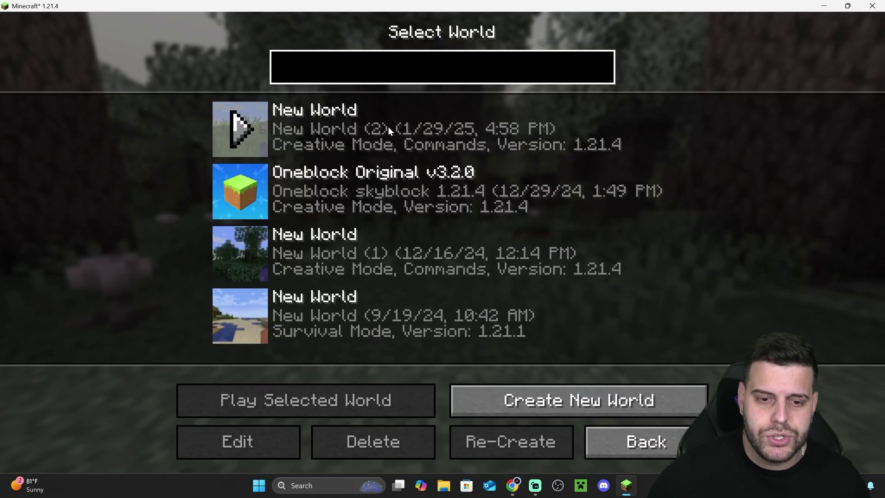
left_click(251, 127)
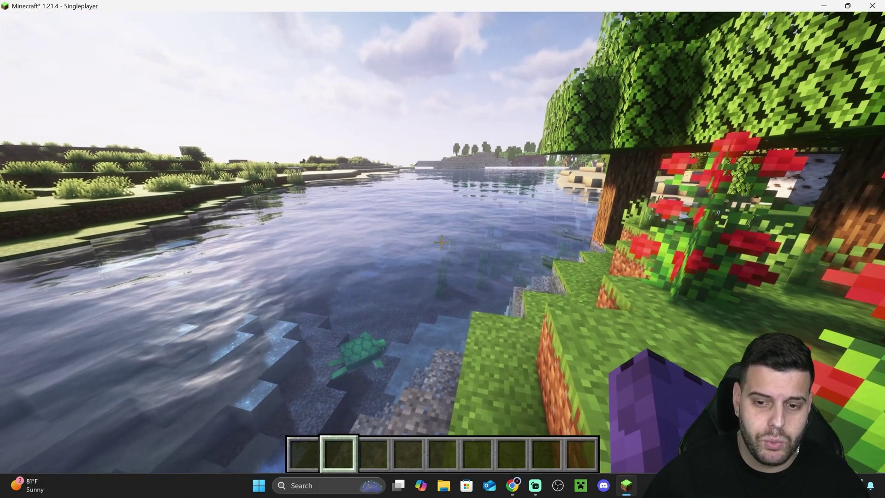
- Pause the game and set shaders to OFF under Options > Video Settings > Shaders
key("w")
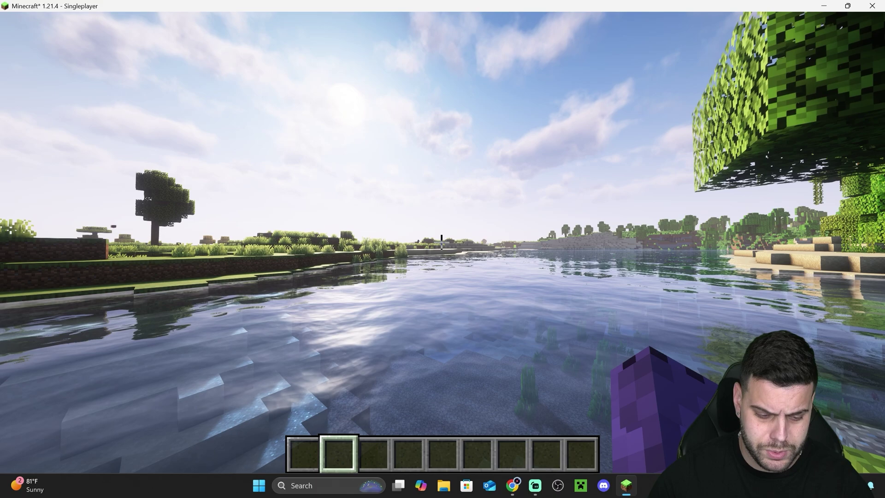
key("Escape")
left_click(394, 277)
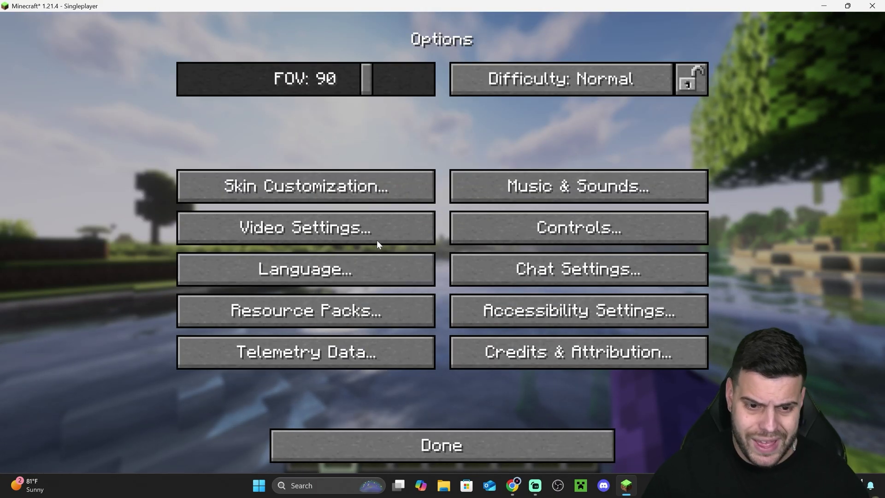
left_click(371, 227)
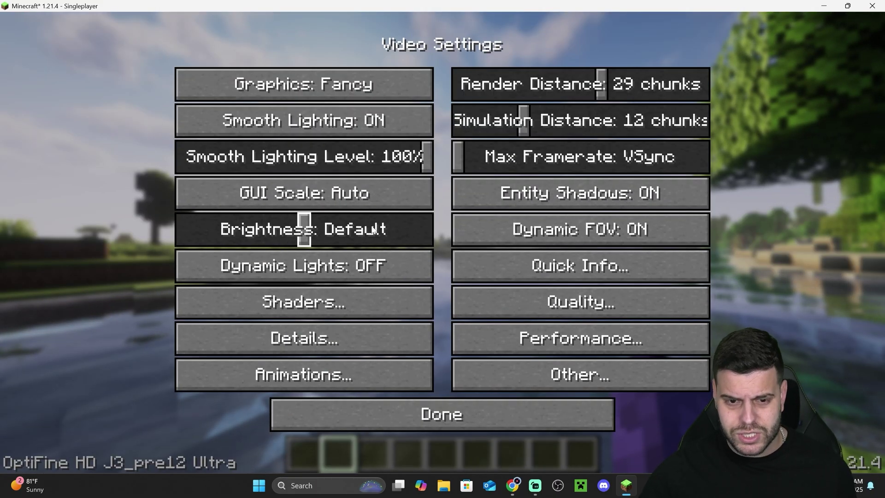
left_click(353, 300)
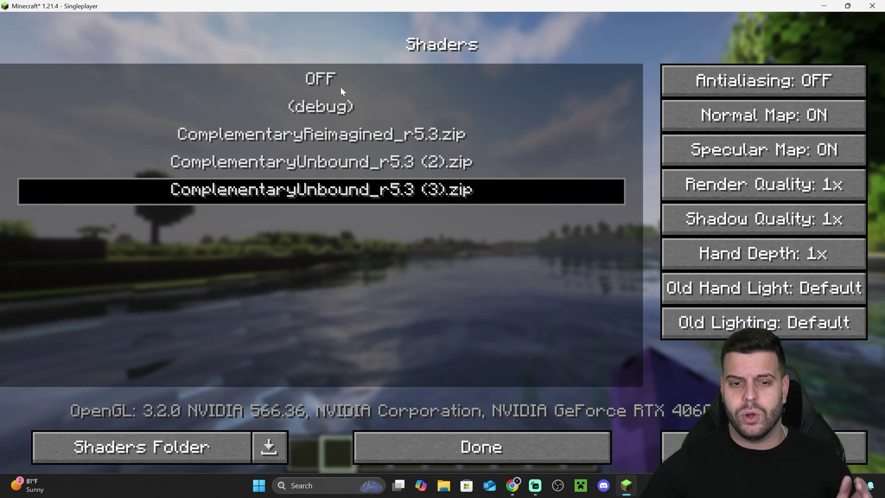
double_click(320, 77)
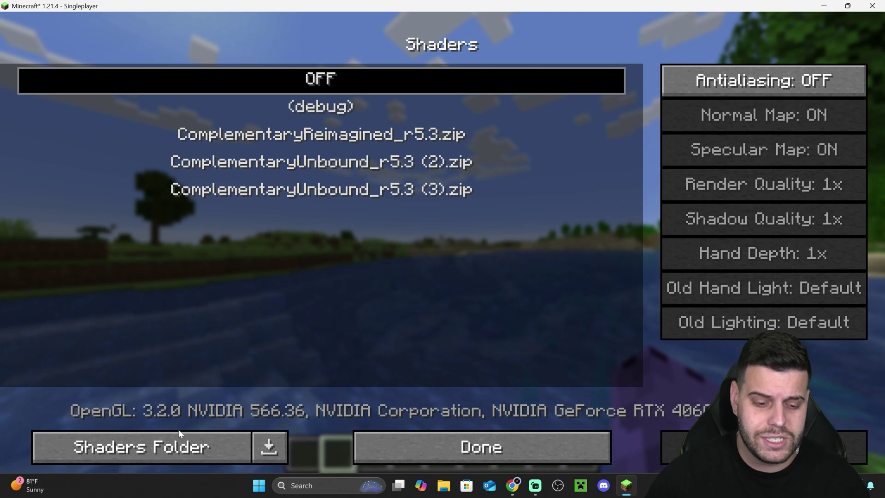
- Open the shaderpacks folder with the three Complementary zips, then return to Chrome's Shader Packs page
left_click(225, 452)
left_click_drag(401, 369, 295, 257)
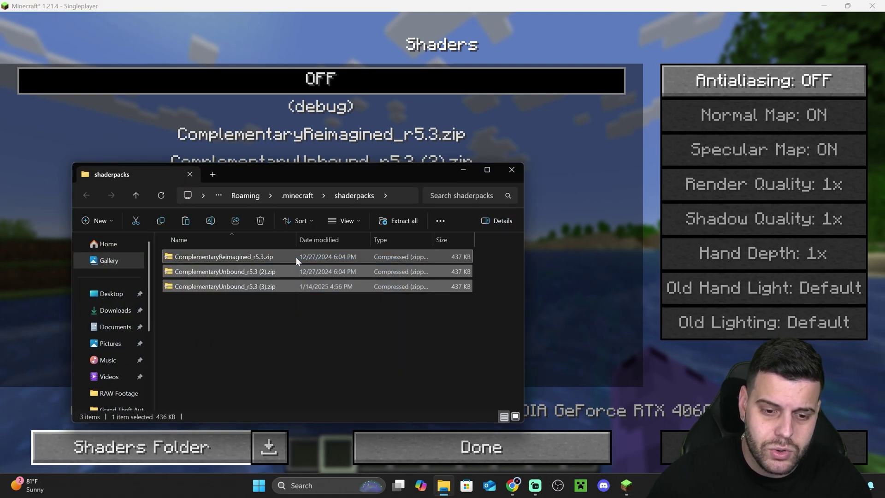
left_click(412, 327)
left_click_drag(374, 340, 227, 246)
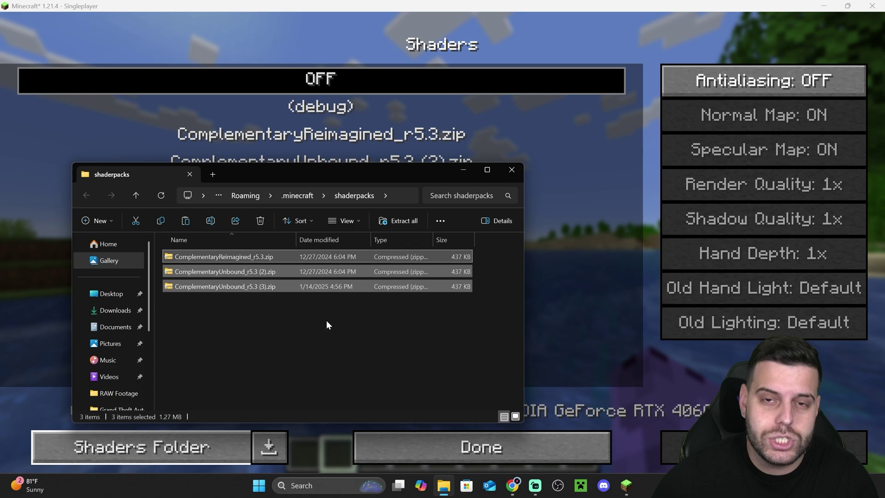
left_click(332, 317)
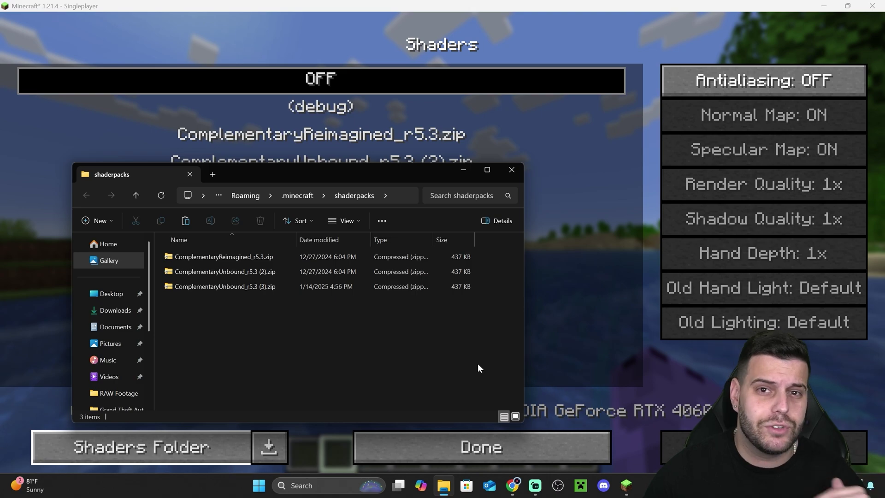
left_click(512, 485)
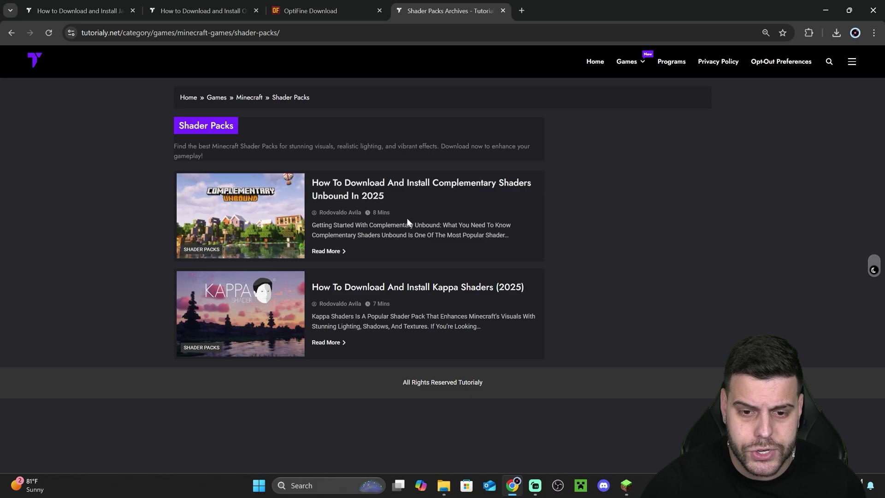
- Open the Complementary Shaders Unbound guide on Tutorialy.net
left_click(423, 188)
scroll(537, 245, "down", 20)
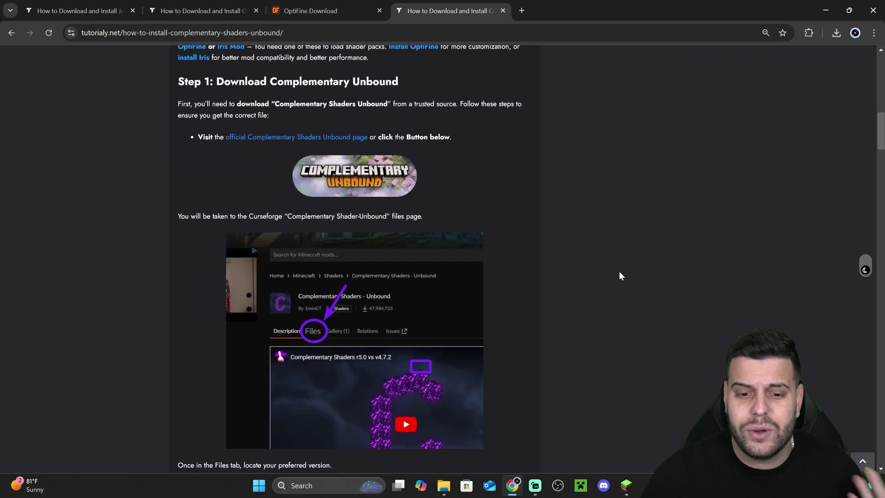
scroll(645, 295, "up", 20)
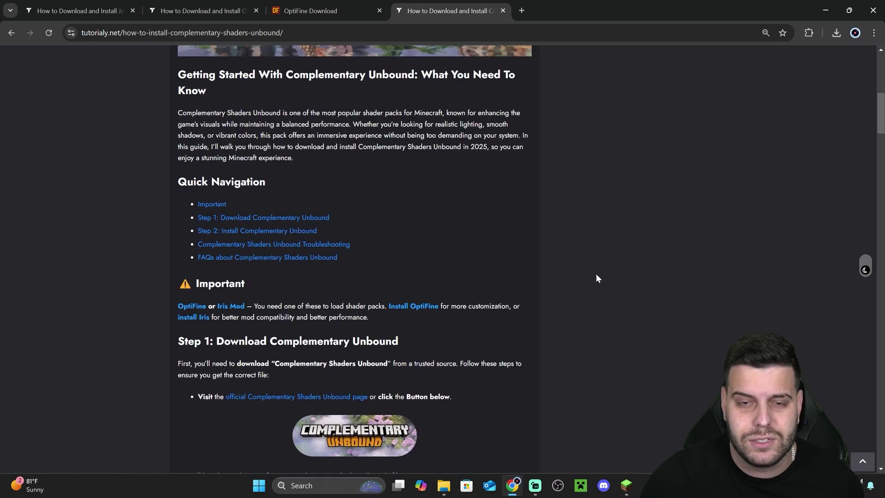
scroll(597, 299, "down", 5)
- Go to the CurseForge files page and show the download options for Complementary Unbound r5.4
left_click(349, 231)
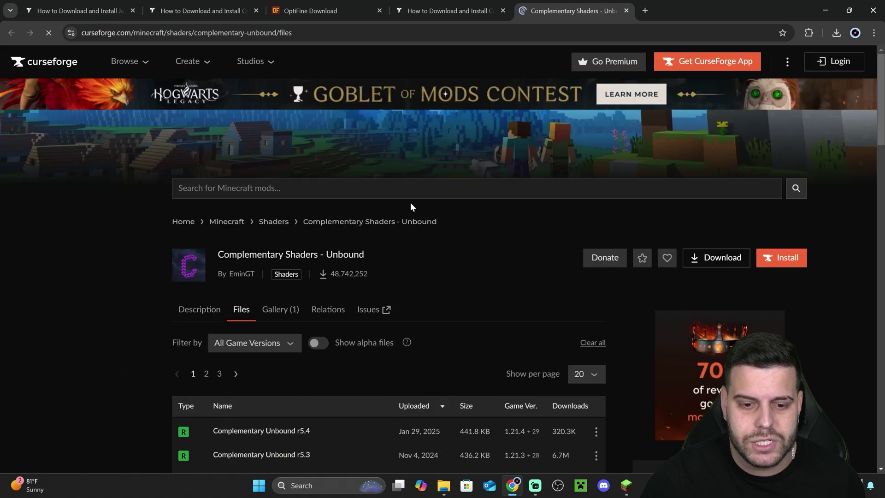
scroll(516, 194, "down", 4)
mouse_move(548, 254)
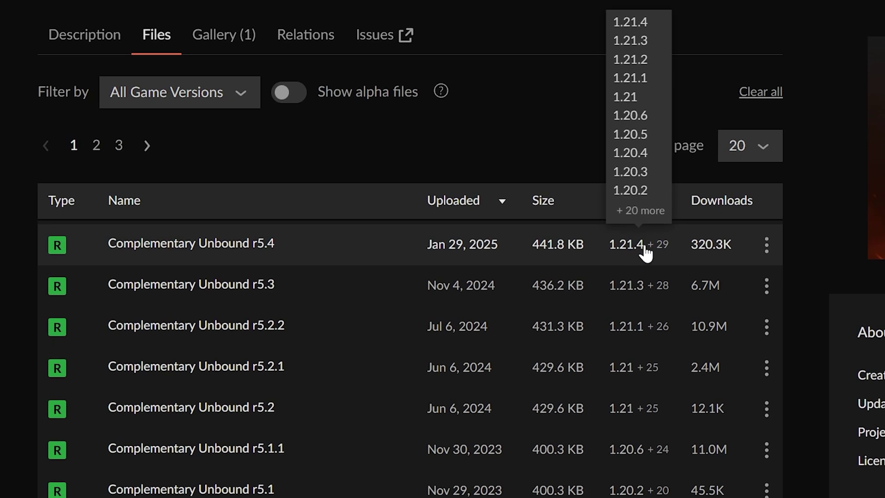
left_click(766, 244)
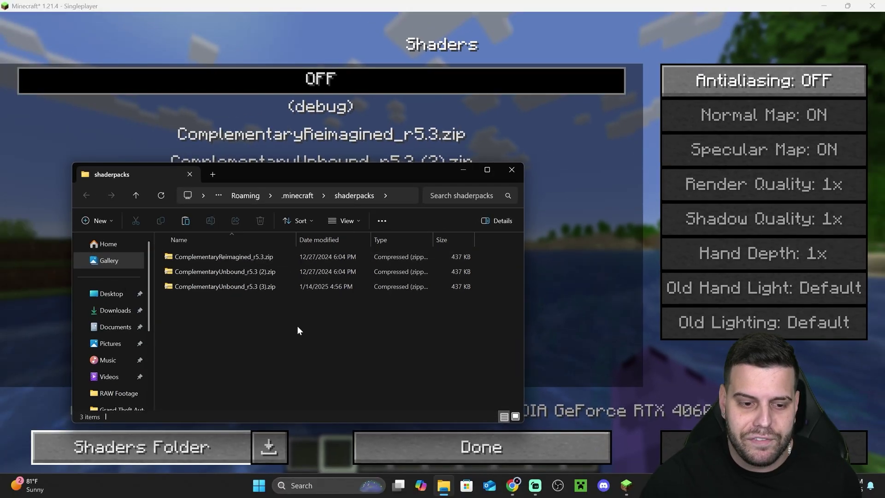
left_click_drag(346, 344, 258, 291)
- Close the shaderpacks folder, select ComplementaryReimagined_r5.3.zip, and return to the world
left_click(511, 169)
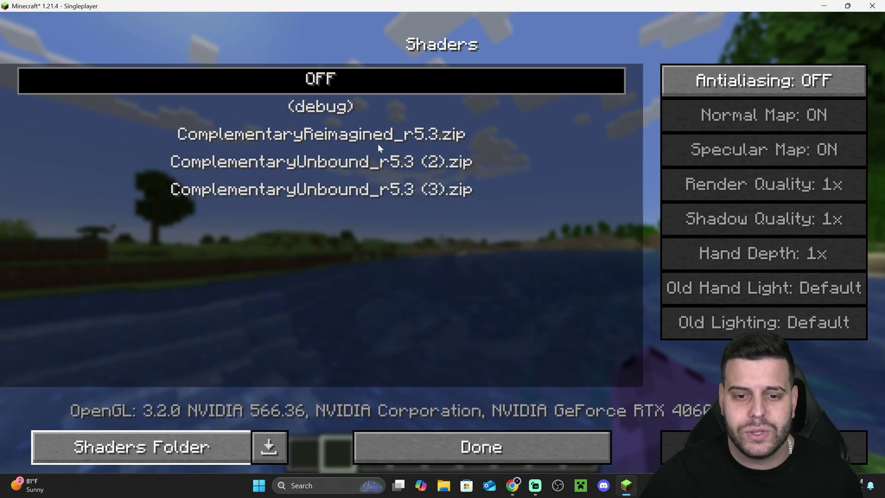
left_click(354, 135)
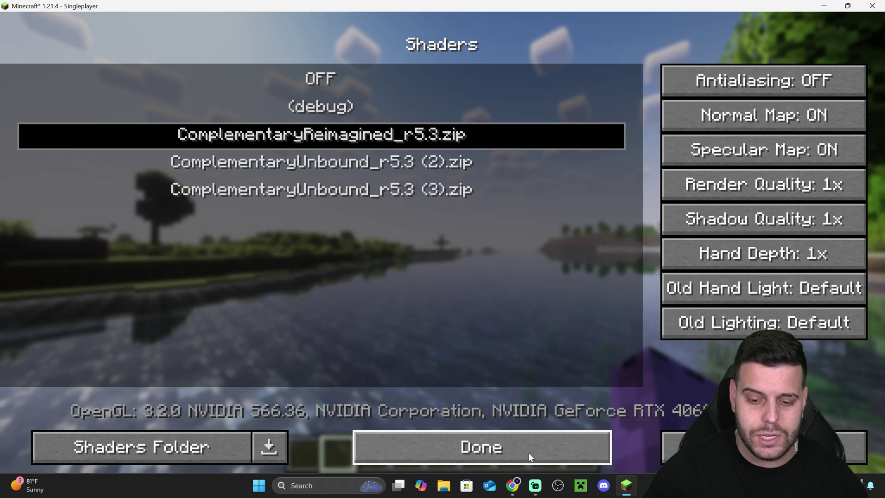
left_click(529, 452)
left_click(541, 420)
left_click(456, 445)
key("Escape")
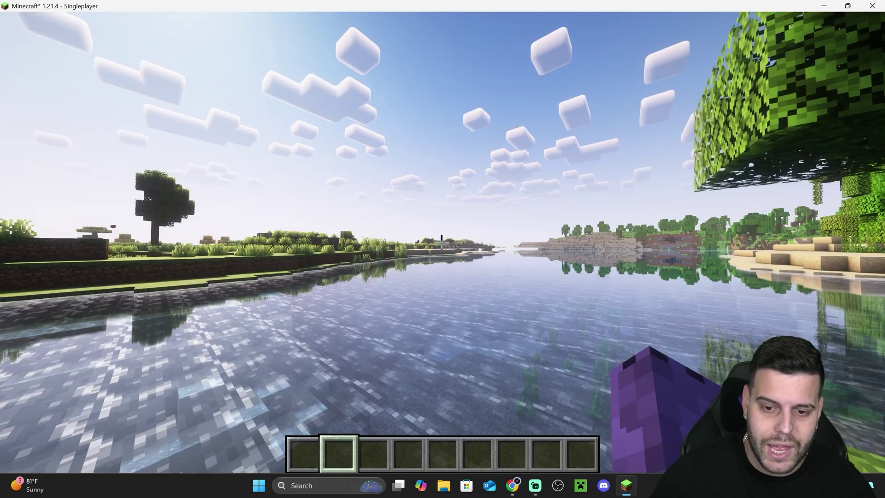